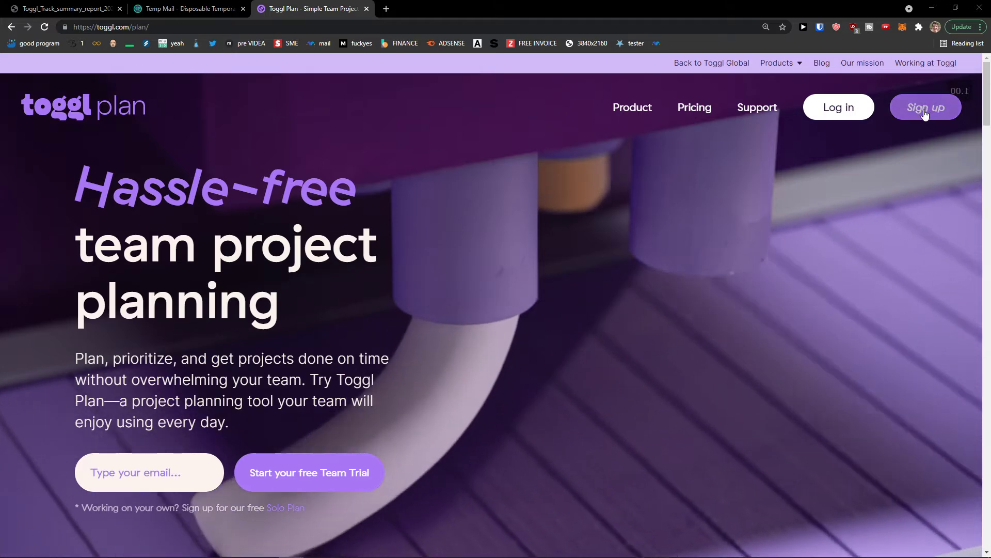
# Step: Open the Toggl Plan sign-up form and fill in its email with the temporary address copied from Temp Mail
pyautogui.click(926, 108)
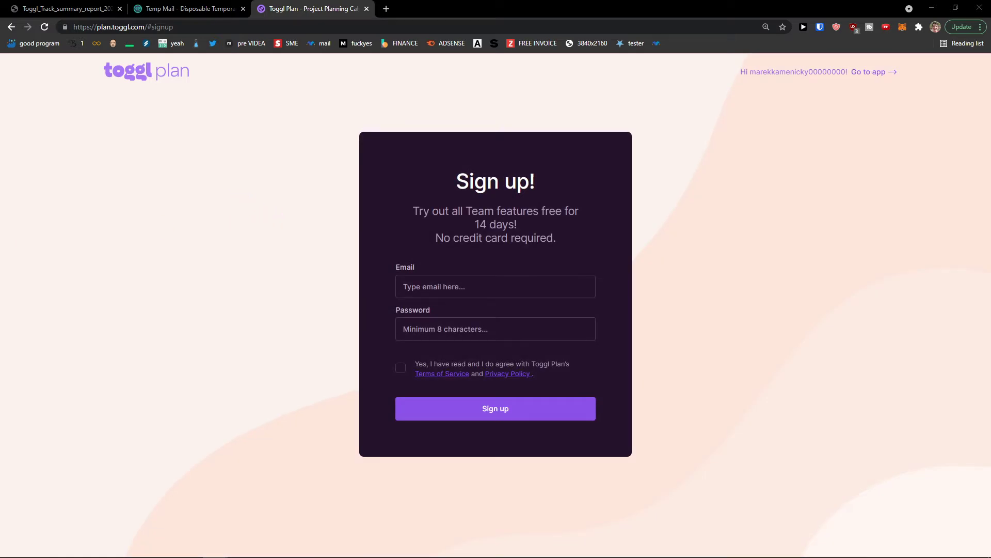
pyautogui.hotkey('ctrl', '+')
pyautogui.hotkey('ctrl', '+')
pyautogui.hotkey('ctrl', '+')
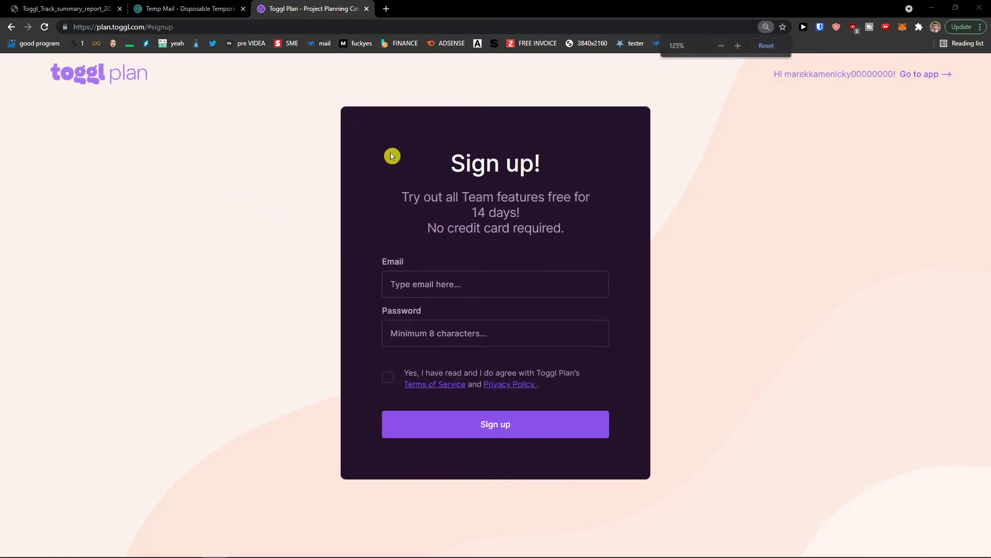
pyautogui.click(213, 4)
pyautogui.click(624, 186)
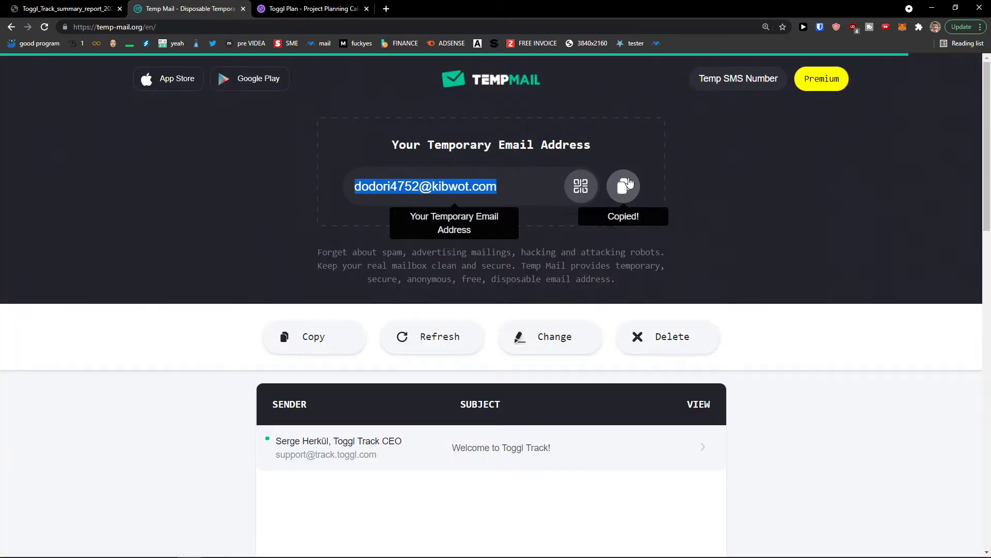
pyautogui.click(356, 7)
pyautogui.hotkey('ctrl', 'v')
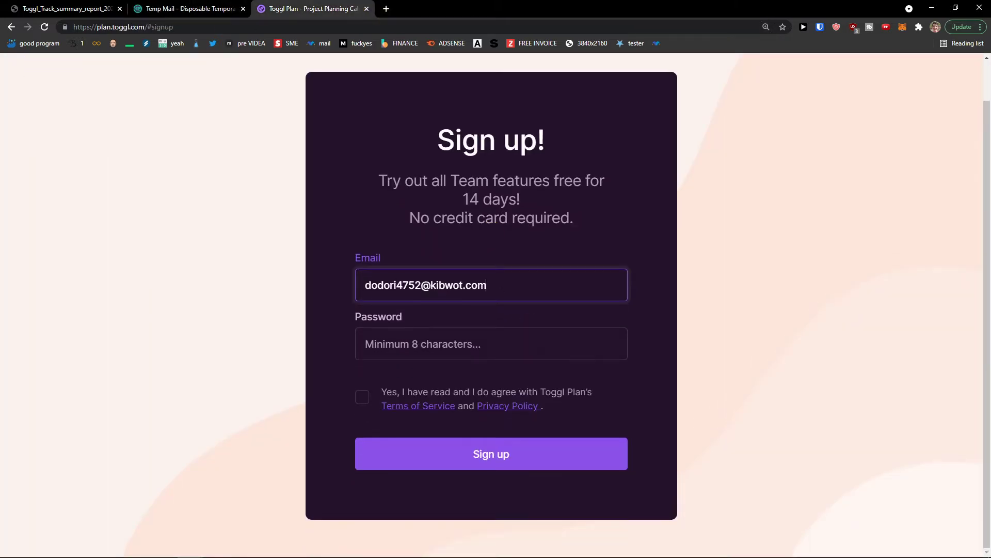
# Step: Enter the account password, agree to the Terms of Service and Privacy Policy, submit the sign-up, and dismiss the password-saving offer
pyautogui.click(545, 345)
pyautogui.write('a')
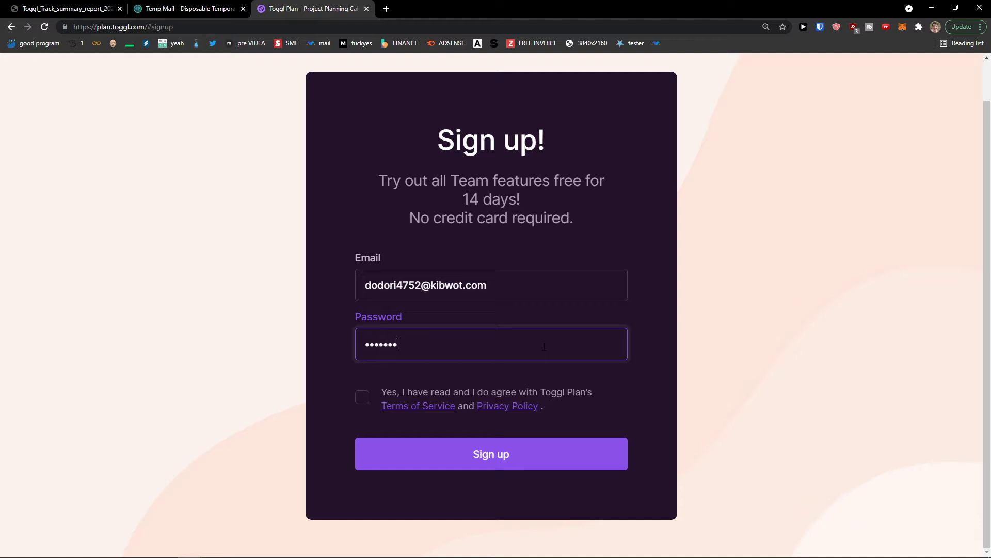
pyautogui.click(377, 396)
pyautogui.click(363, 398)
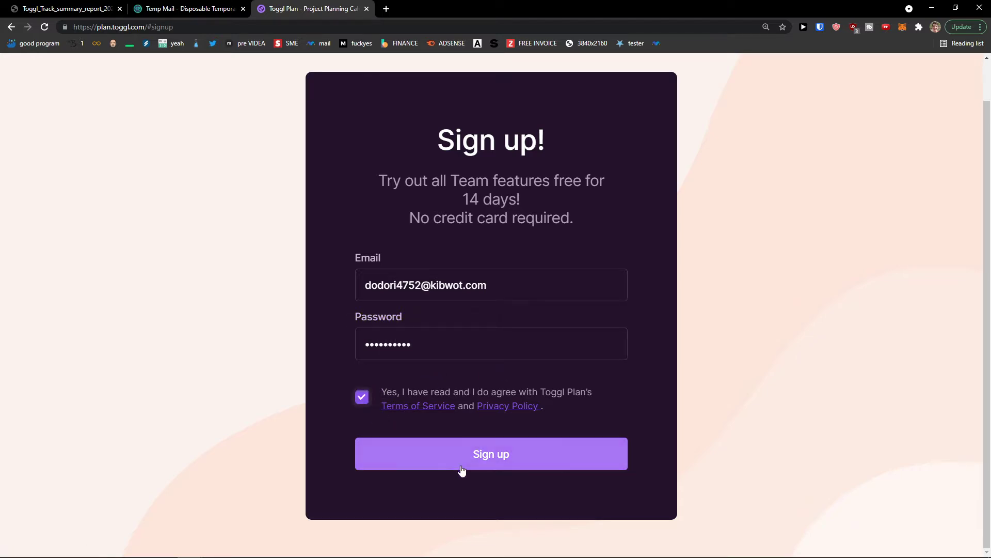
pyautogui.click(461, 461)
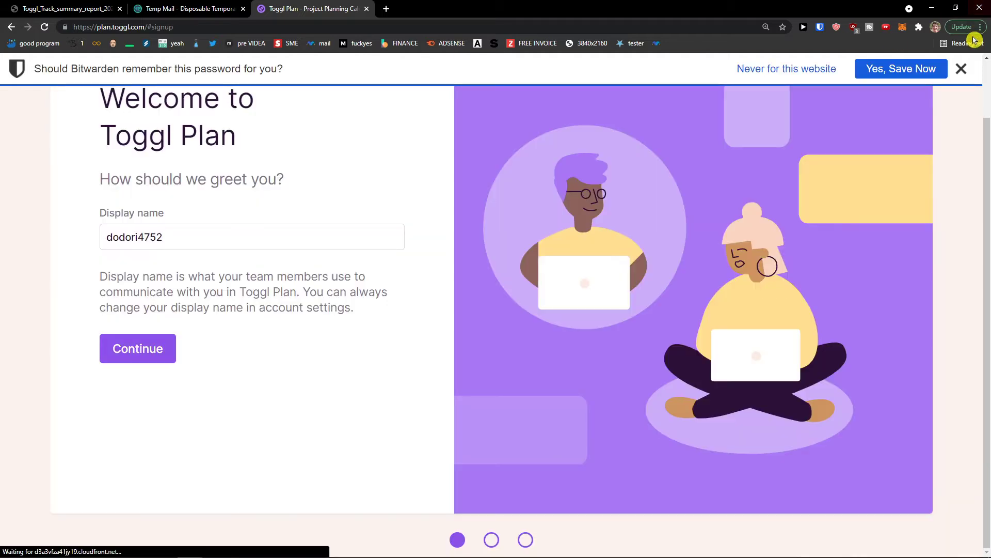
pyautogui.click(961, 68)
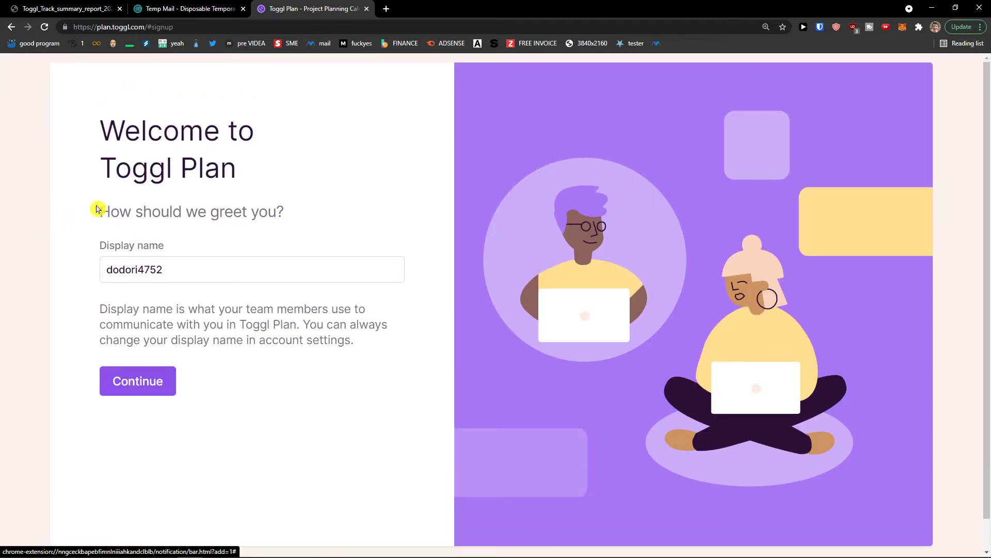
# Step: Replace the suggested display name with the account holder's name and choose "Save time when managing my team's work" as the interest
pyautogui.press('F11')
pyautogui.click(242, 238)
pyautogui.hotkey('ctrl', '+')
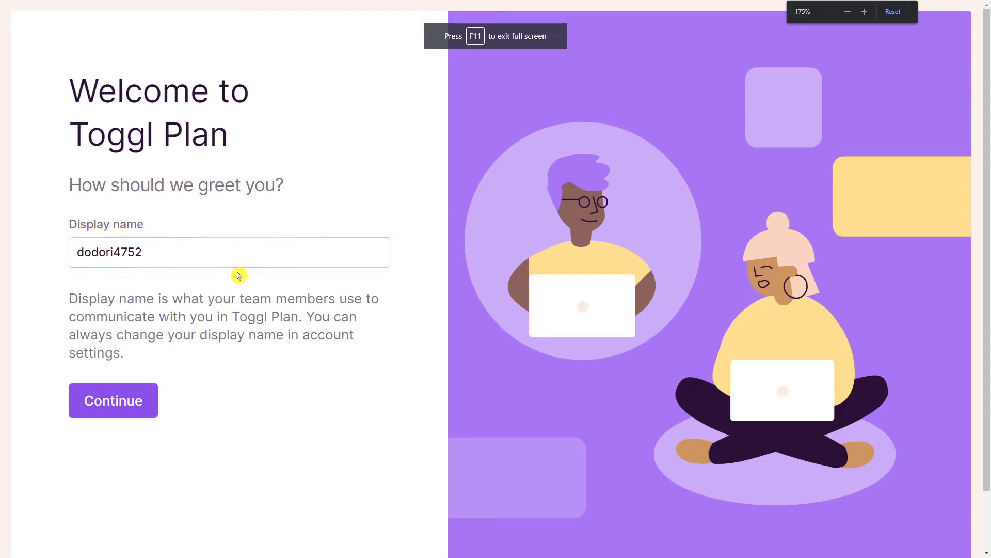
pyautogui.doubleClick(237, 262)
pyautogui.write('t')
pyautogui.press('BackSpace')
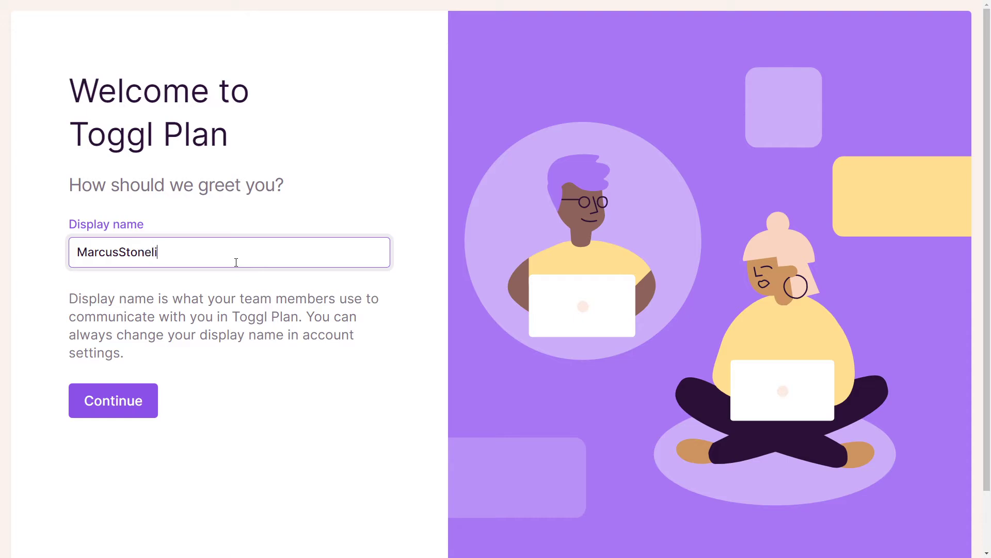
pyautogui.click(132, 398)
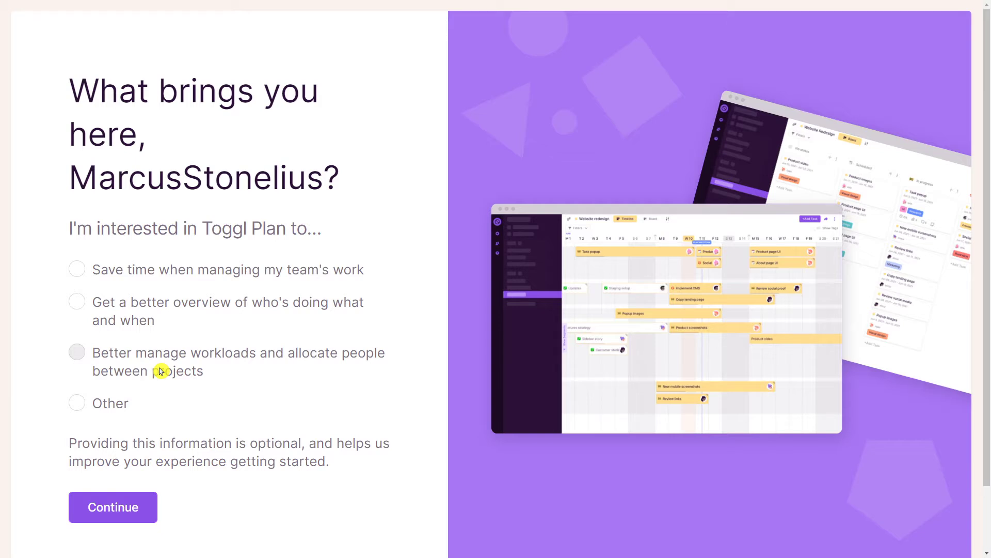
pyautogui.click(160, 275)
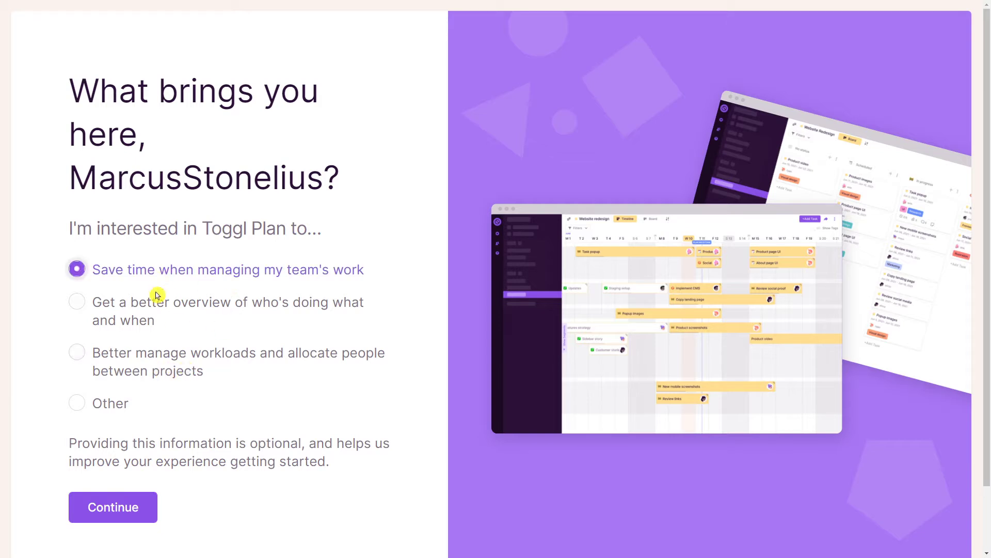
pyautogui.click(117, 516)
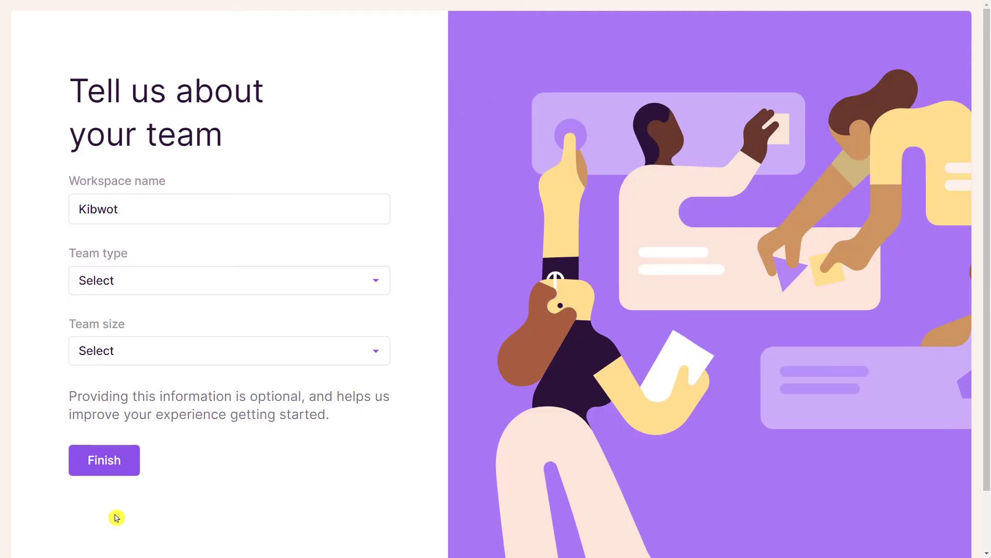
# Step: Name the workspace Youtube Workspace, set the team type to Agency and the size to 5 people or less, and finish the setup
pyautogui.click(204, 212)
pyautogui.hotkey('ctrl', 'a')
pyautogui.write('Yo')
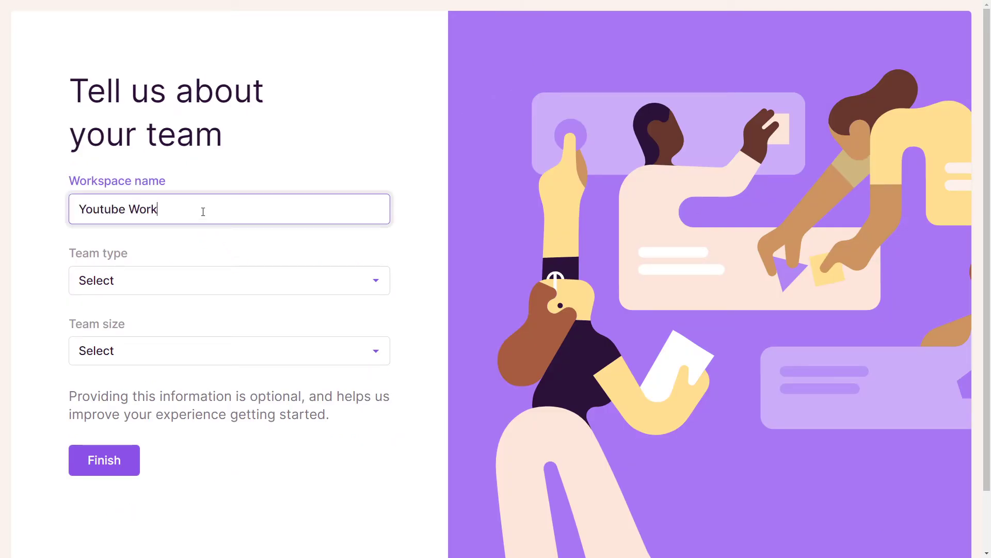
pyautogui.click(142, 278)
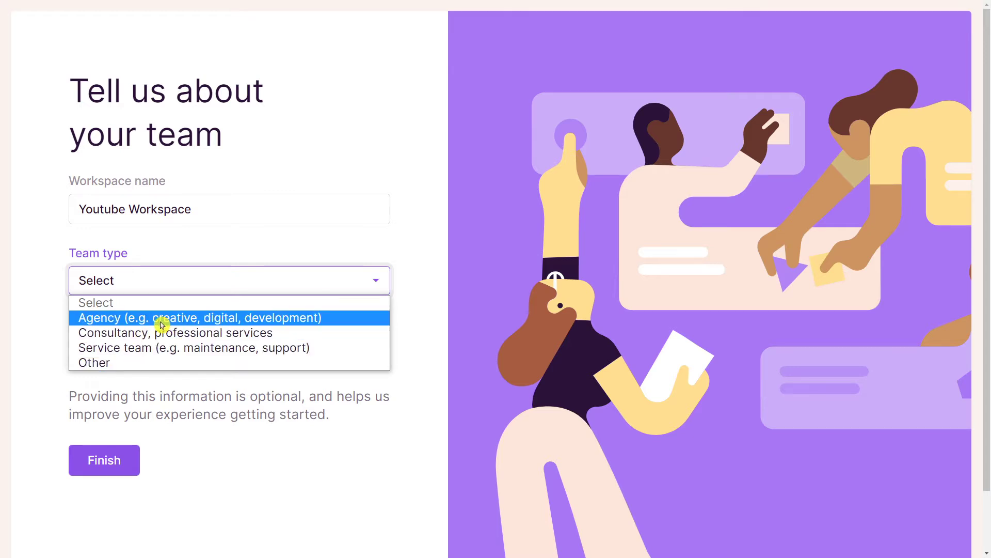
pyautogui.click(161, 317)
pyautogui.click(116, 351)
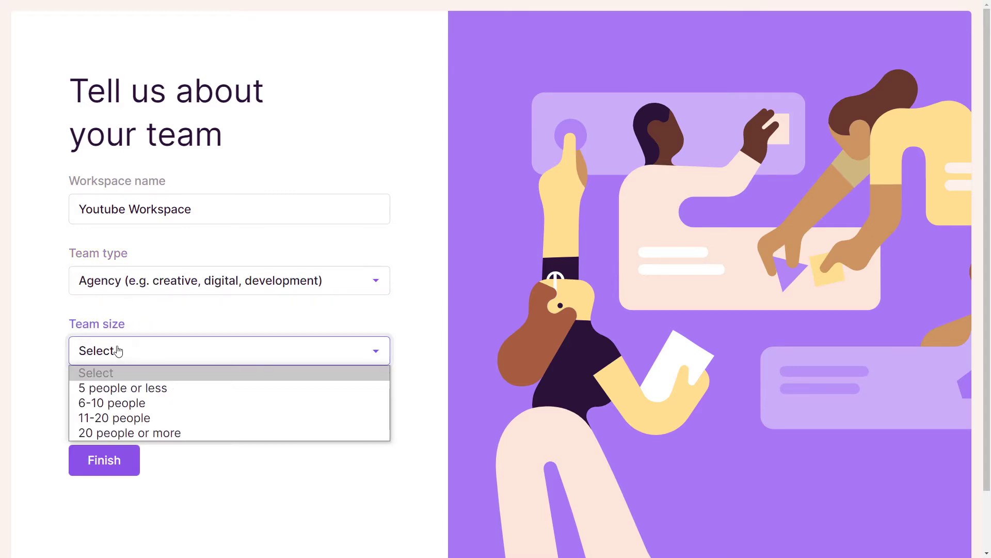
pyautogui.click(164, 393)
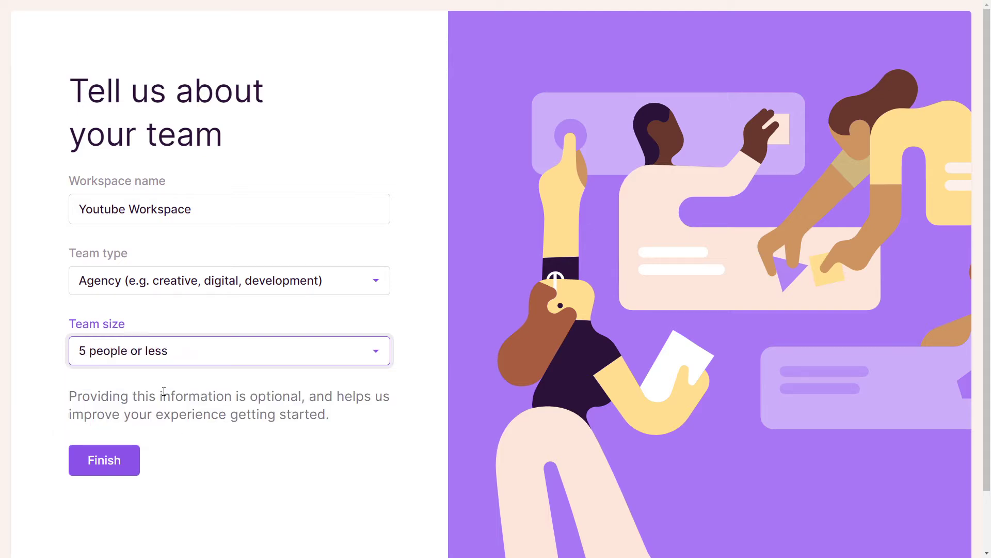
pyautogui.click(120, 454)
pyautogui.click(120, 455)
pyautogui.click(101, 473)
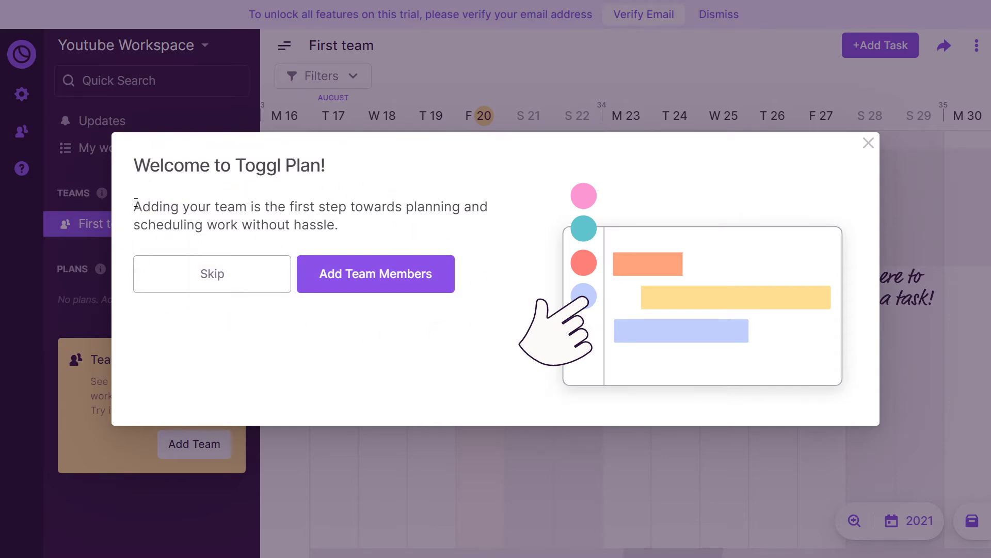
# Step: Add one team member to the workspace by name, without sending an invitation
pyautogui.moveTo(135, 204); pyautogui.dragTo(350, 232)
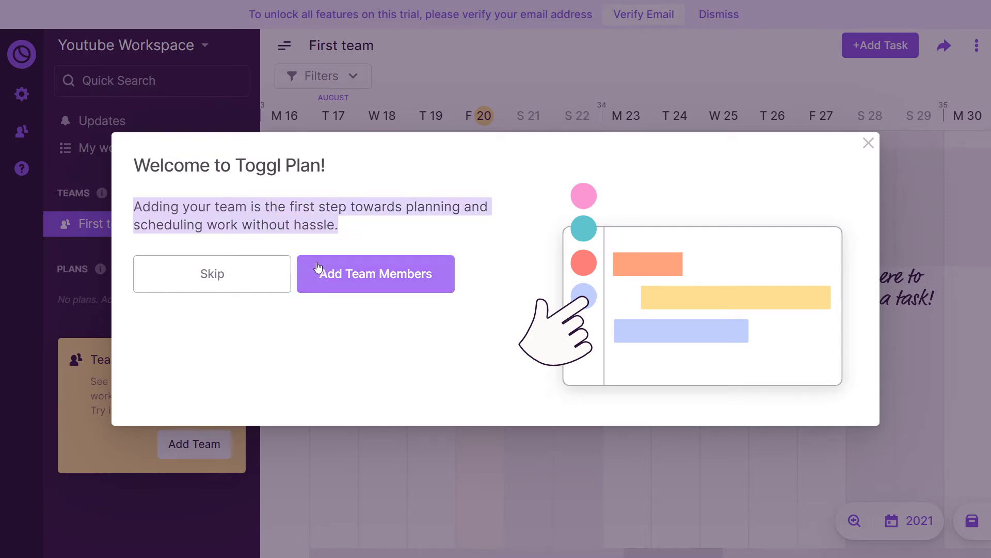
pyautogui.click(352, 278)
pyautogui.click(304, 217)
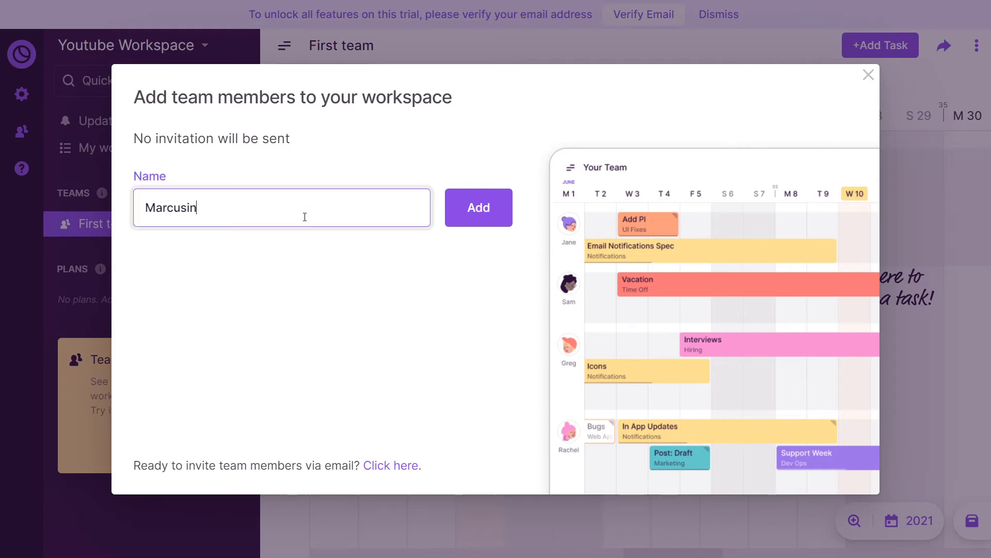
pyautogui.click(471, 205)
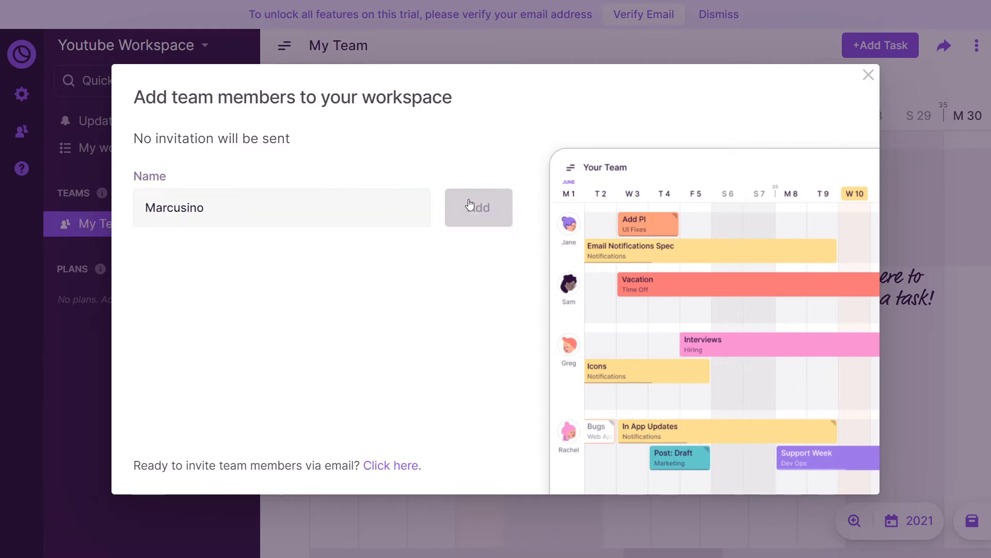
pyautogui.click(353, 221)
pyautogui.click(211, 261)
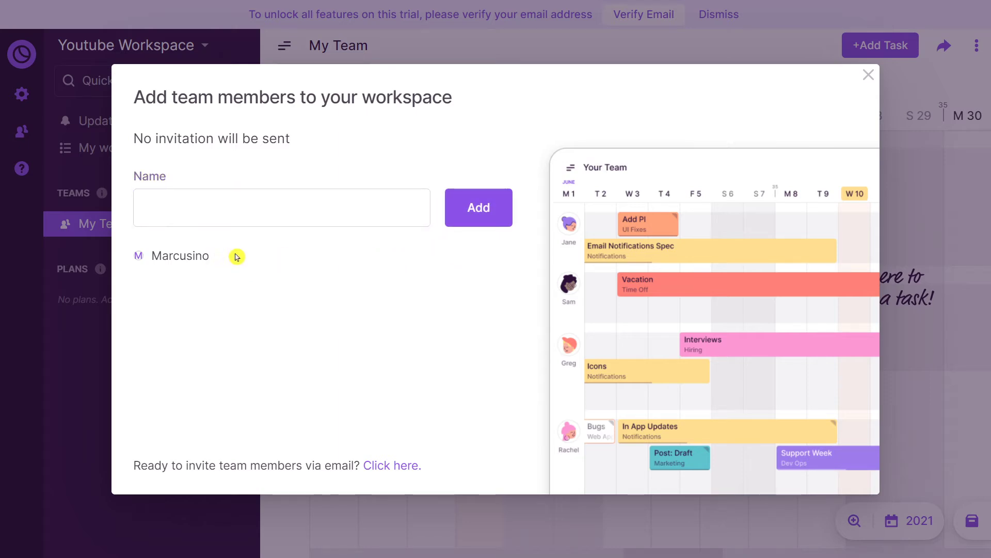
pyautogui.click(310, 215)
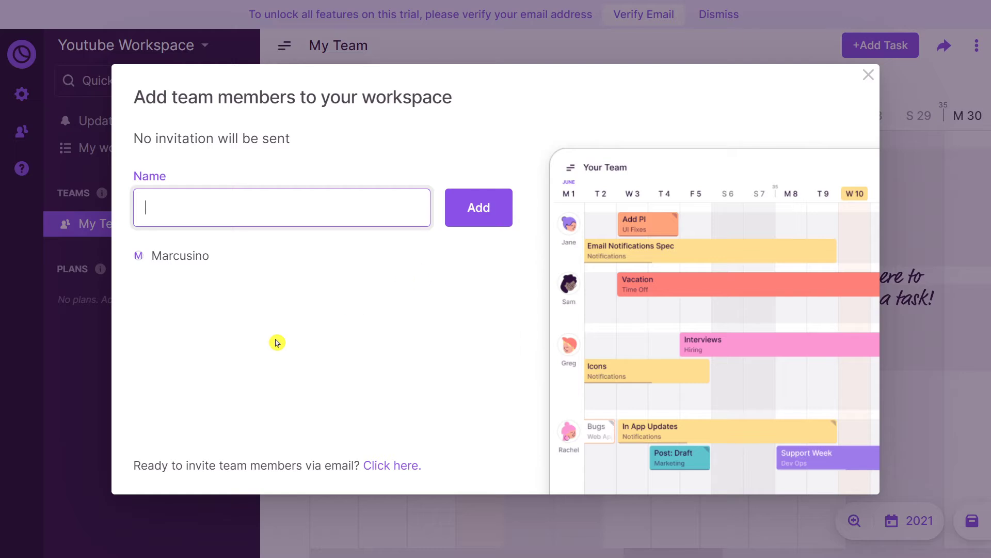
# Step: Look at the options for inviting team members by email, and close the member management without inviting anyone
pyautogui.moveTo(136, 465); pyautogui.dragTo(333, 464)
pyautogui.click(394, 470)
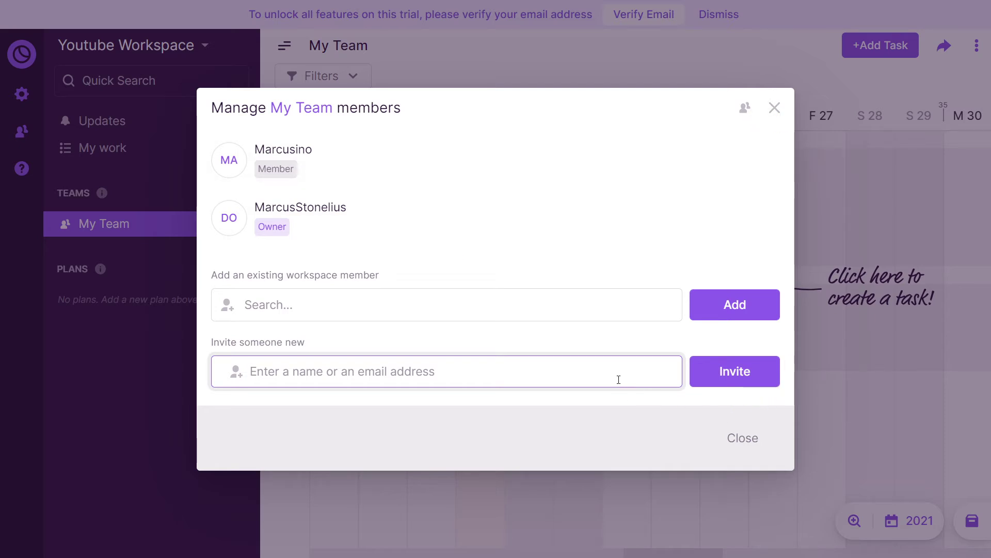
pyautogui.click(753, 438)
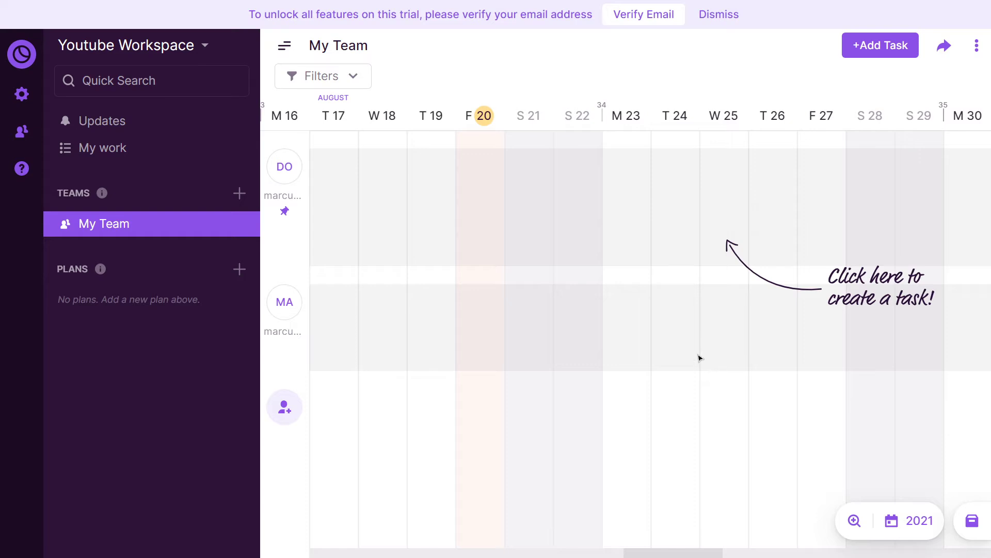
# Step: Verify the account's email through the link in Toggl Plan Support's message in Temp Mail, and close the duplicate Toggl Plan tab
pyautogui.press('F11')
pyautogui.click(233, 7)
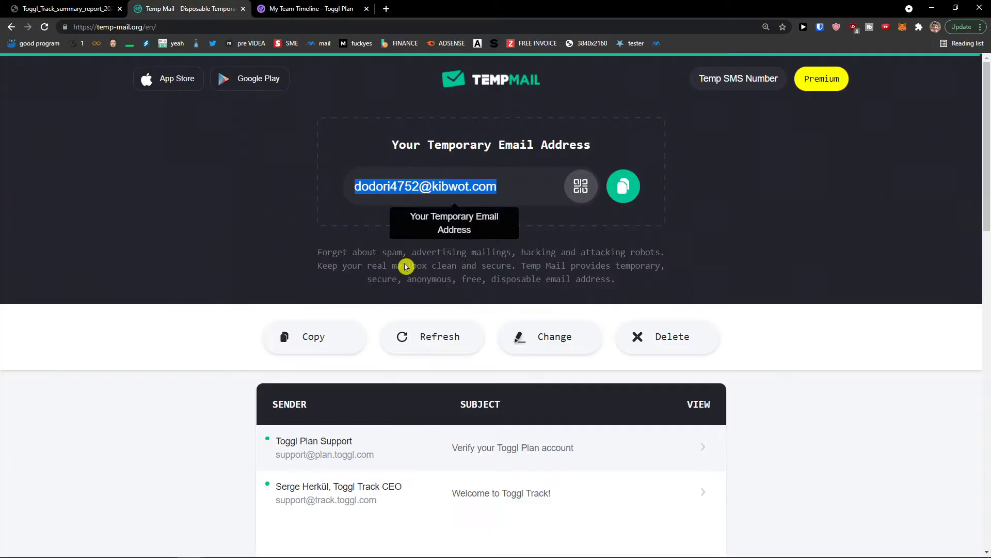
pyautogui.scroll(-2, 398, 313)
pyautogui.click(429, 355)
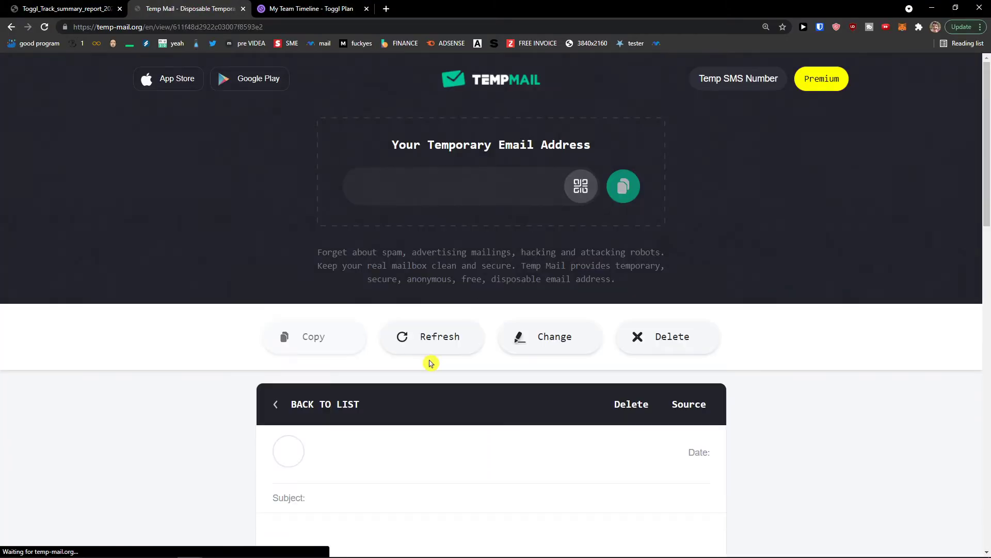
pyautogui.scroll(-5, 414, 381)
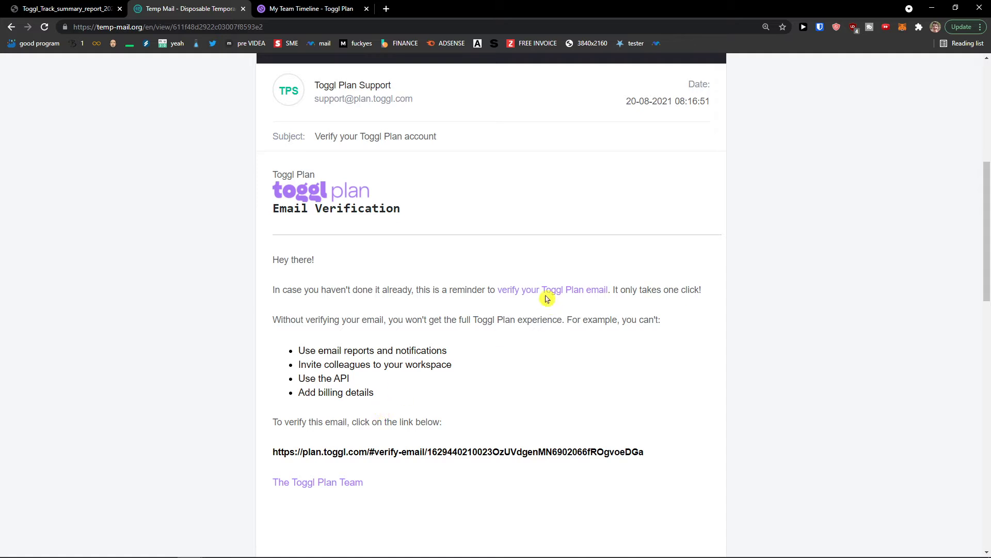
pyautogui.click(528, 294)
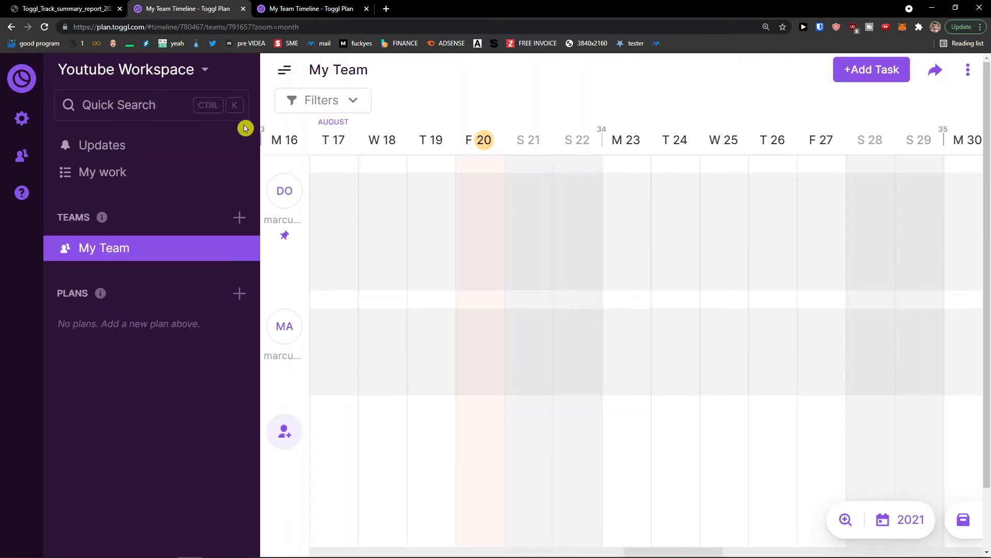
pyautogui.scroll(-1, 343, 175)
pyautogui.click(365, 10)
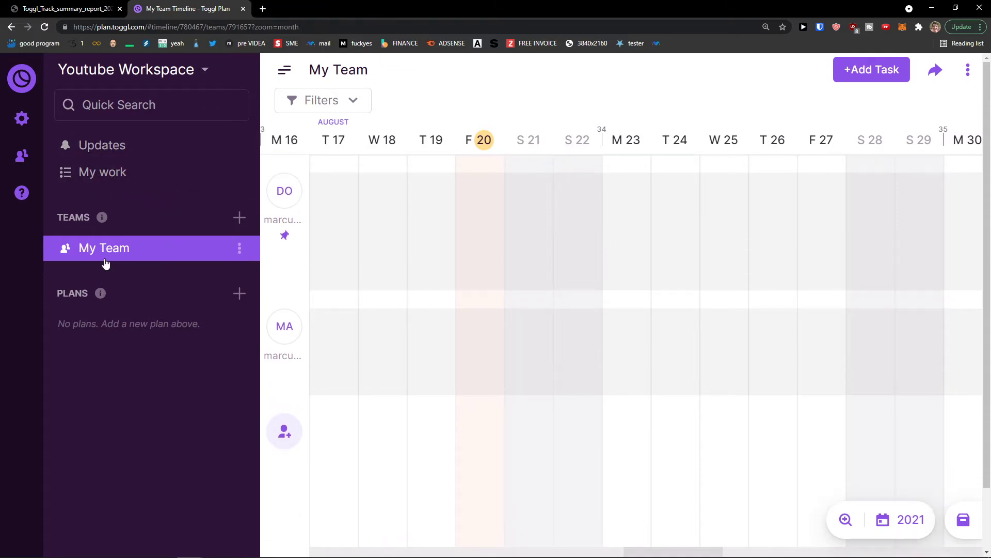
pyautogui.click(103, 70)
pyautogui.click(14, 365)
pyautogui.moveTo(101, 299)
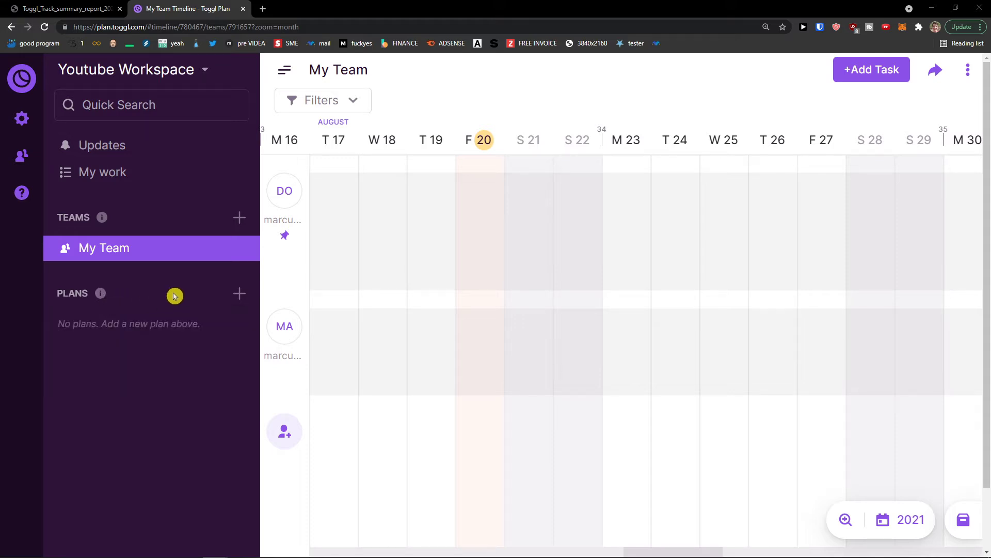
# Step: Create a plan named Youtube Videos in bright red, with both the Boards and Timeline views enabled
pyautogui.click(239, 294)
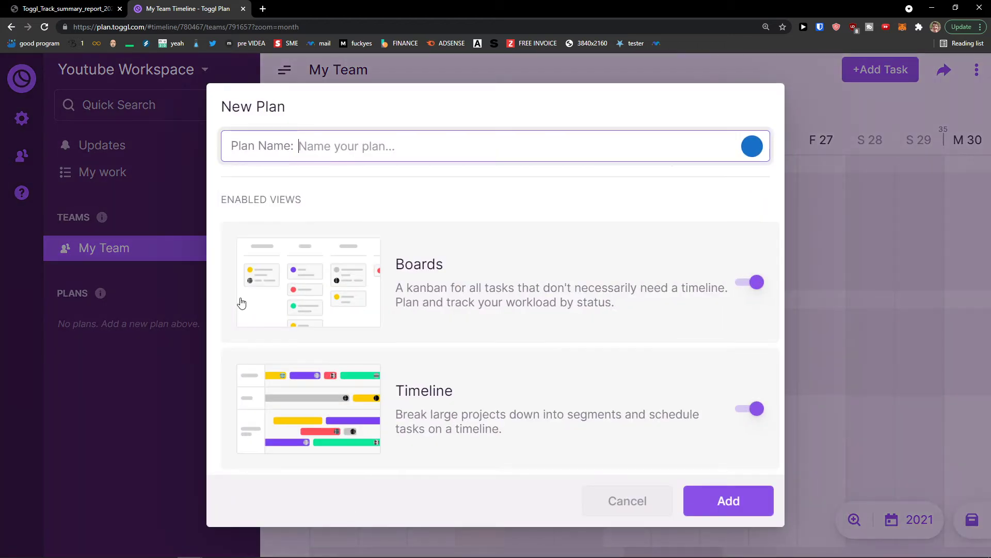
pyautogui.click(316, 146)
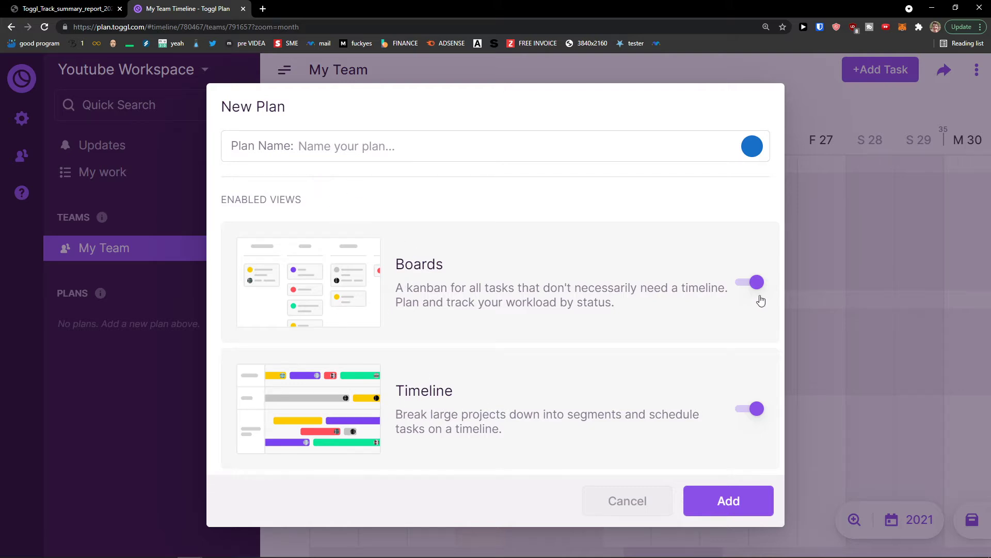
pyautogui.click(410, 155)
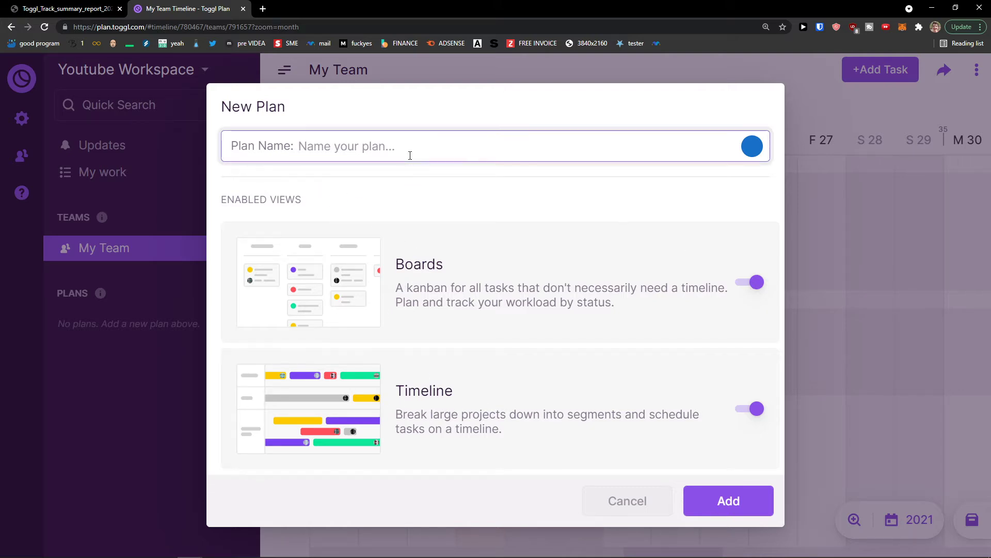
pyautogui.write('Youtube Videos')
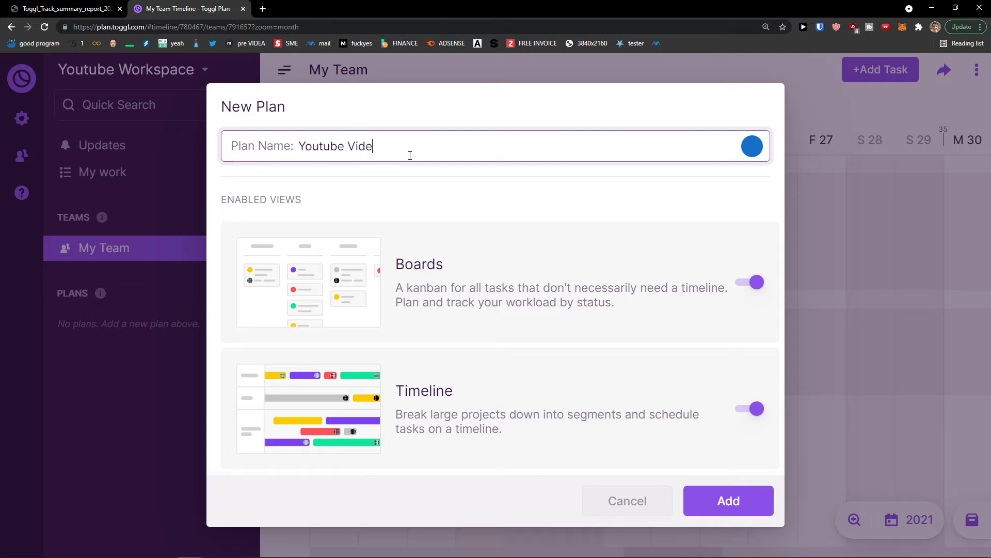
pyautogui.click(752, 146)
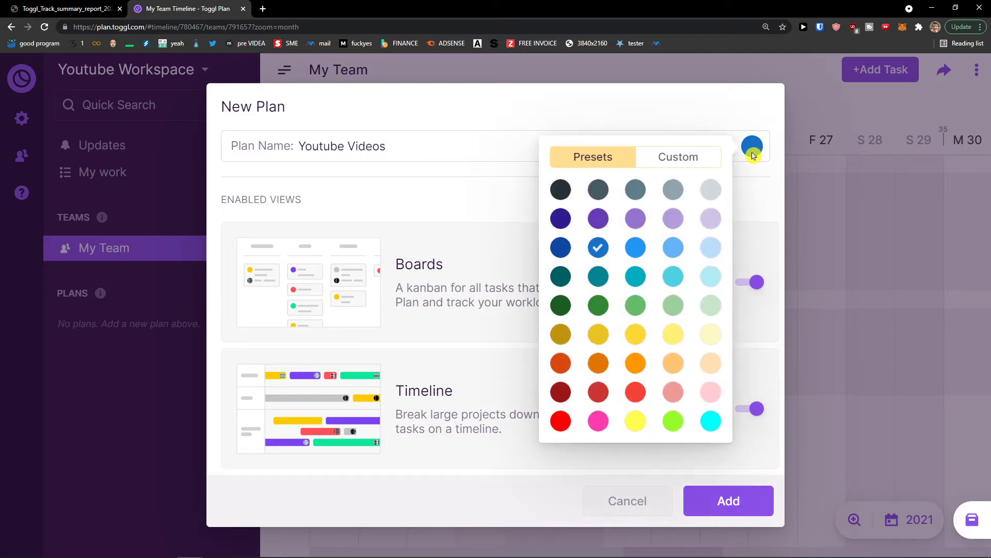
pyautogui.click(560, 421)
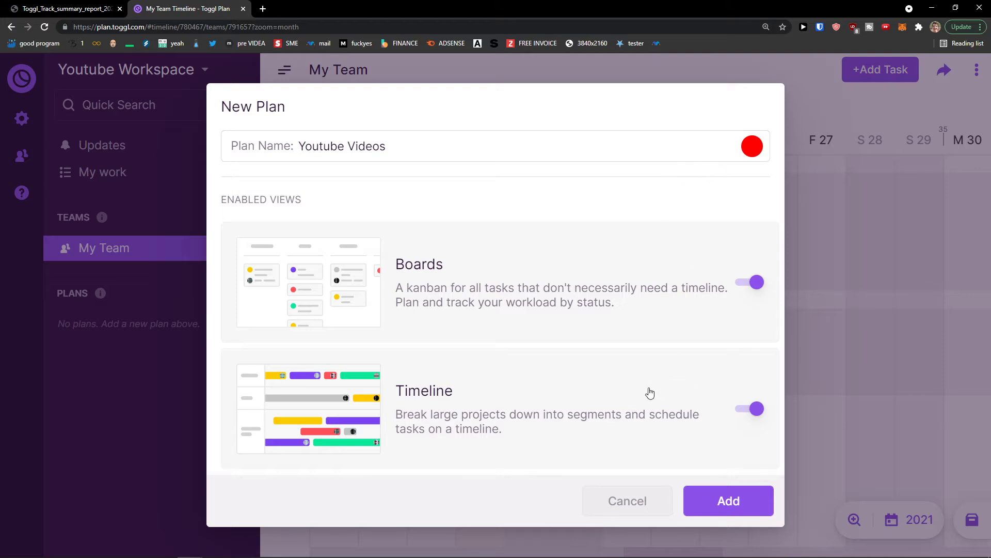
pyautogui.click(728, 507)
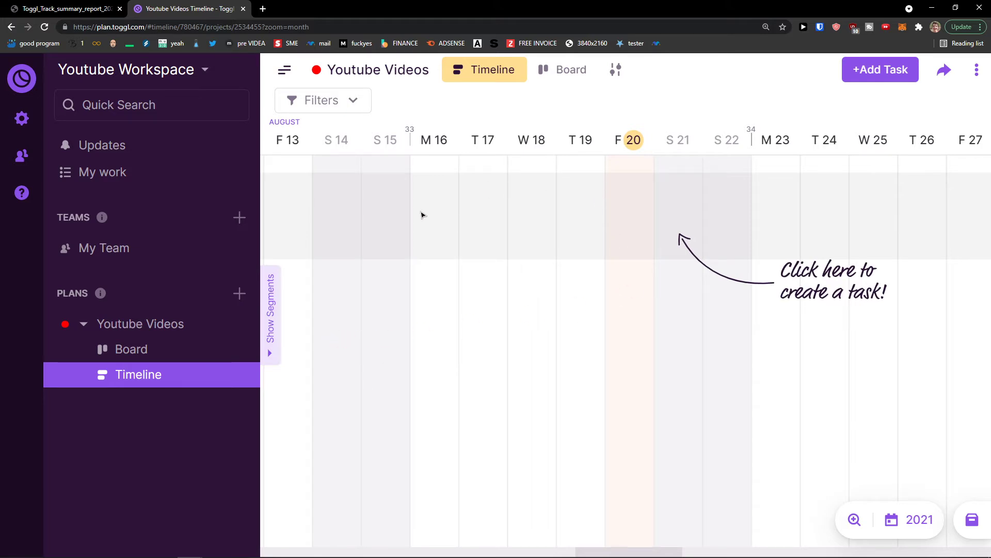
# Step: Compare the Board and Timeline views of the Youtube Videos plan, ending on the timeline
pyautogui.click(84, 326)
pyautogui.click(86, 328)
pyautogui.click(145, 353)
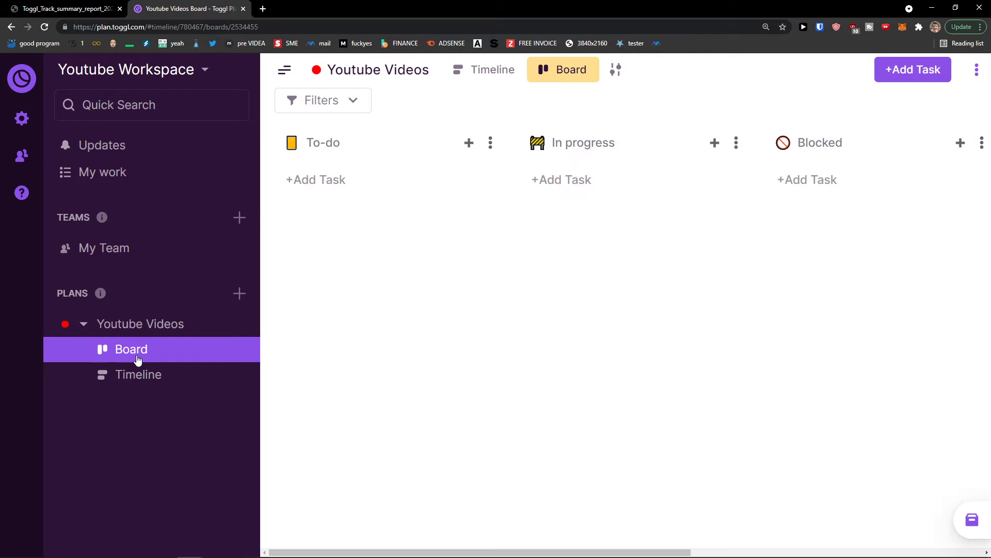
pyautogui.click(133, 376)
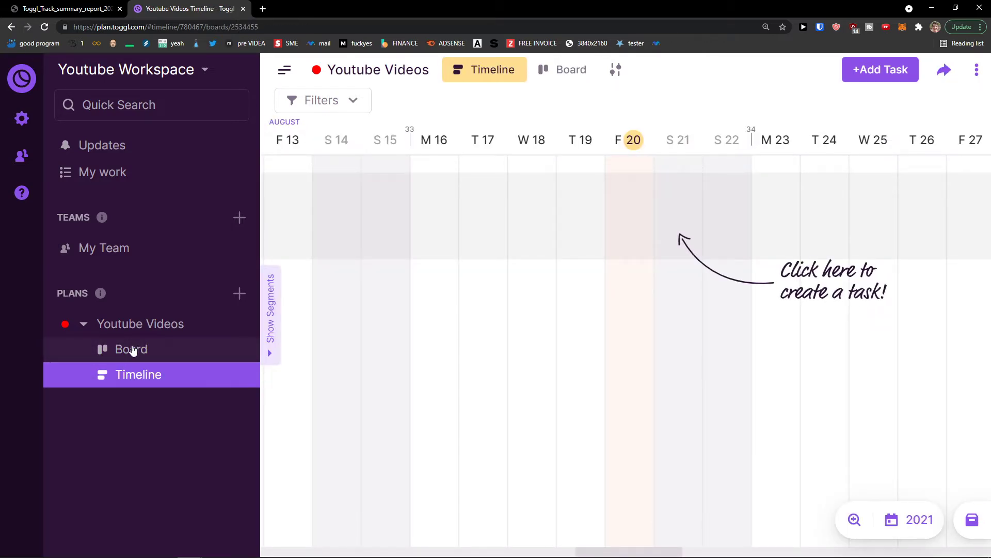
pyautogui.click(134, 351)
pyautogui.click(132, 376)
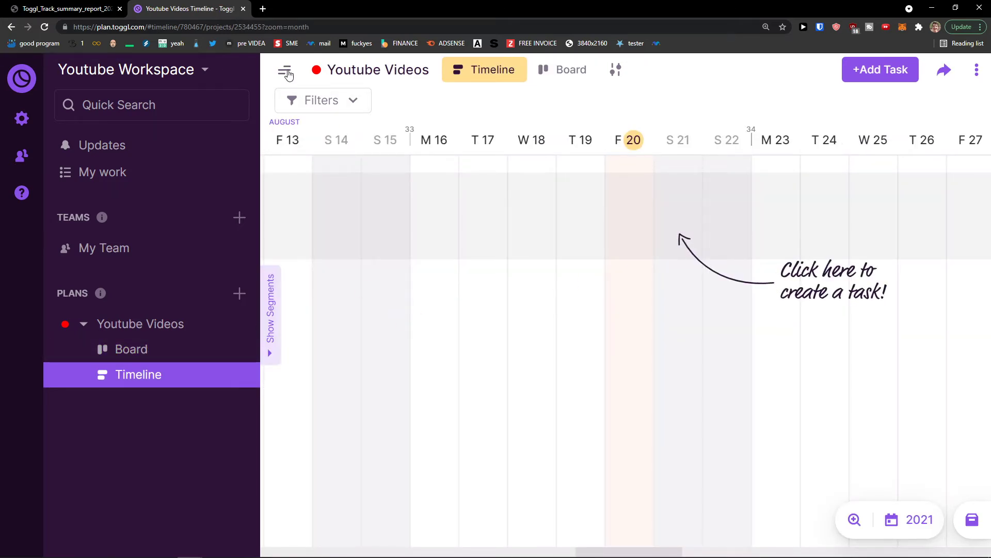
# Step: Show the browser in full screen with enlarged page content, and collapse the workspace sidebar
pyautogui.click(287, 72)
pyautogui.click(70, 71)
pyautogui.press('F11')
pyautogui.hotkey('ctrl', '+')
pyautogui.hotkey('ctrl', '+')
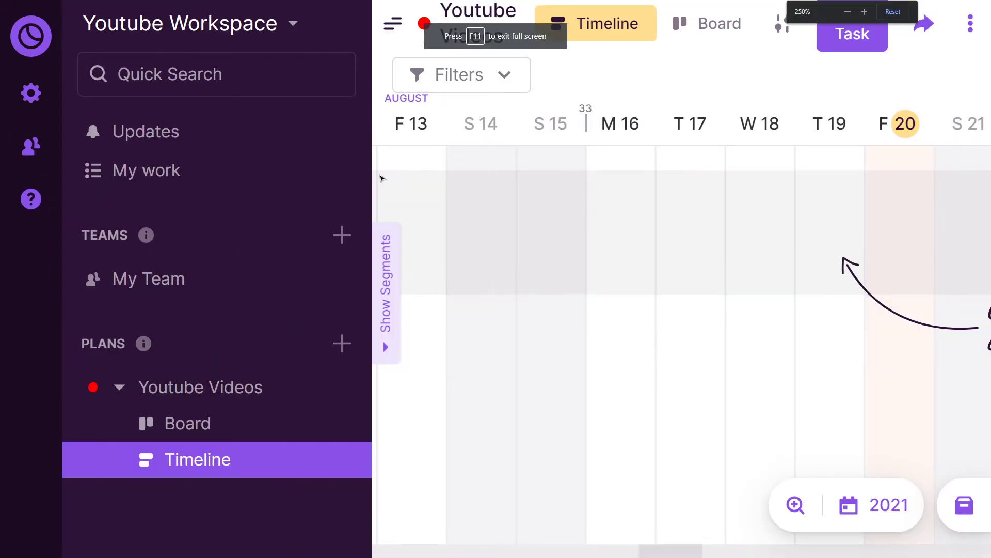
pyautogui.hotkey('ctrl', '-')
pyautogui.click(325, 18)
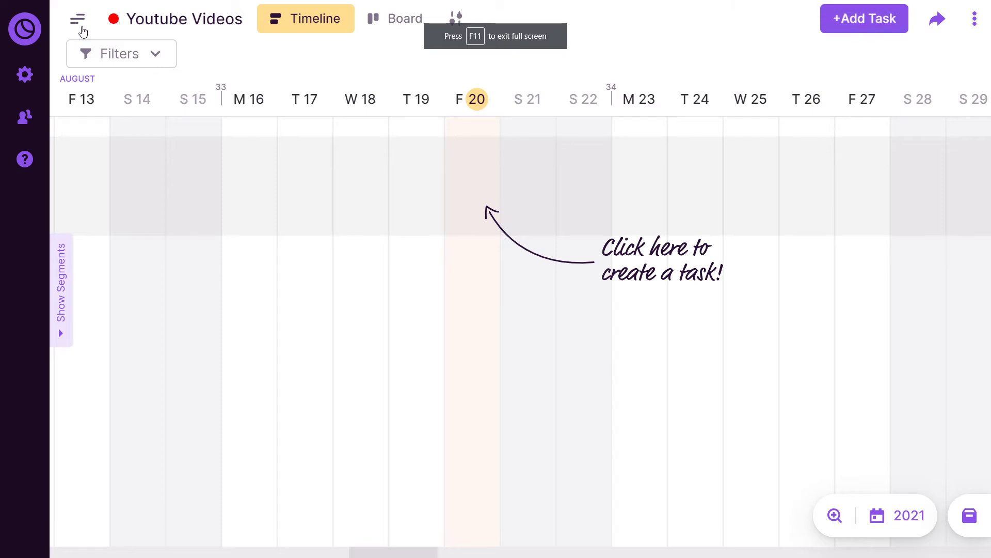
# Step: Look through the plan's filter options, board view, enabled-view settings and additional options without changing anything
pyautogui.click(144, 49)
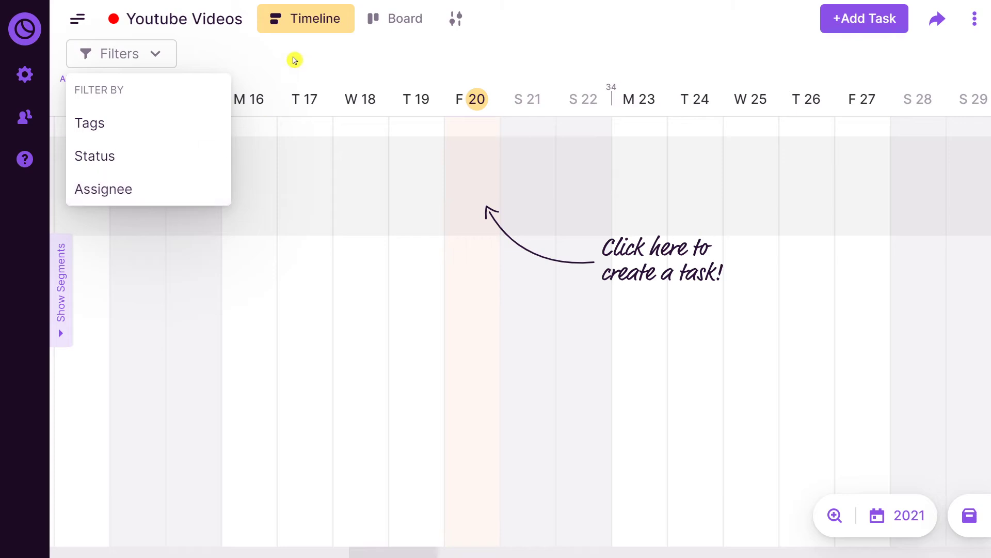
pyautogui.click(294, 61)
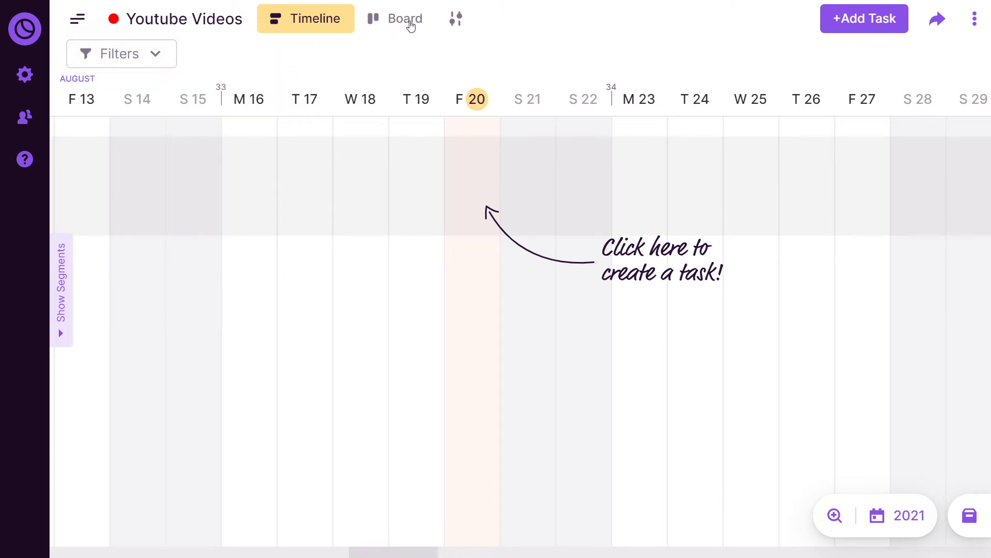
pyautogui.click(408, 22)
pyautogui.click(325, 26)
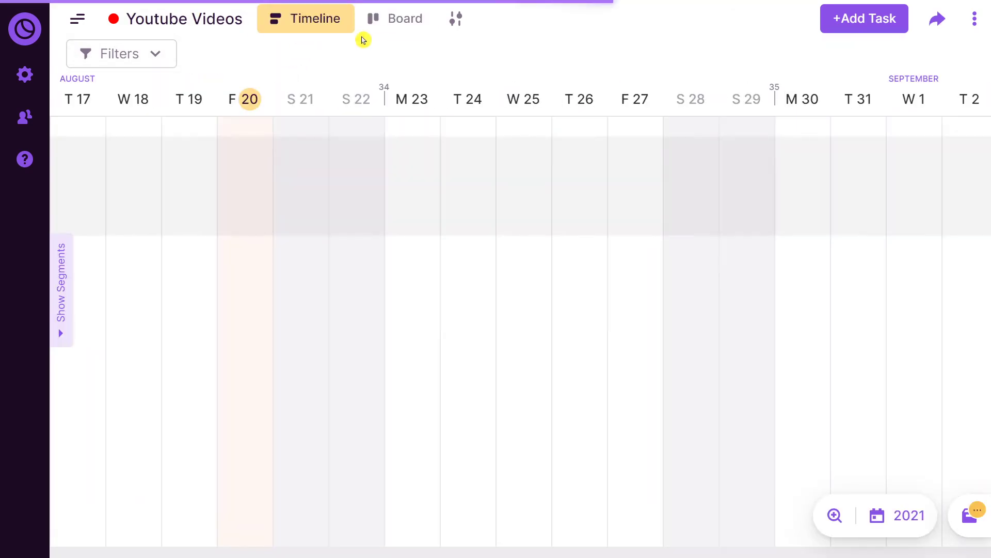
pyautogui.click(456, 18)
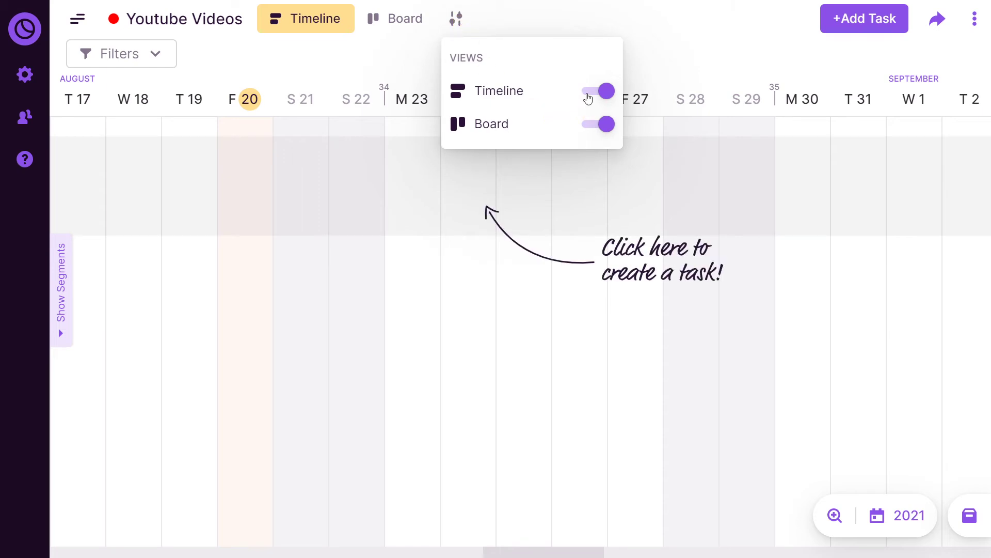
pyautogui.click(607, 183)
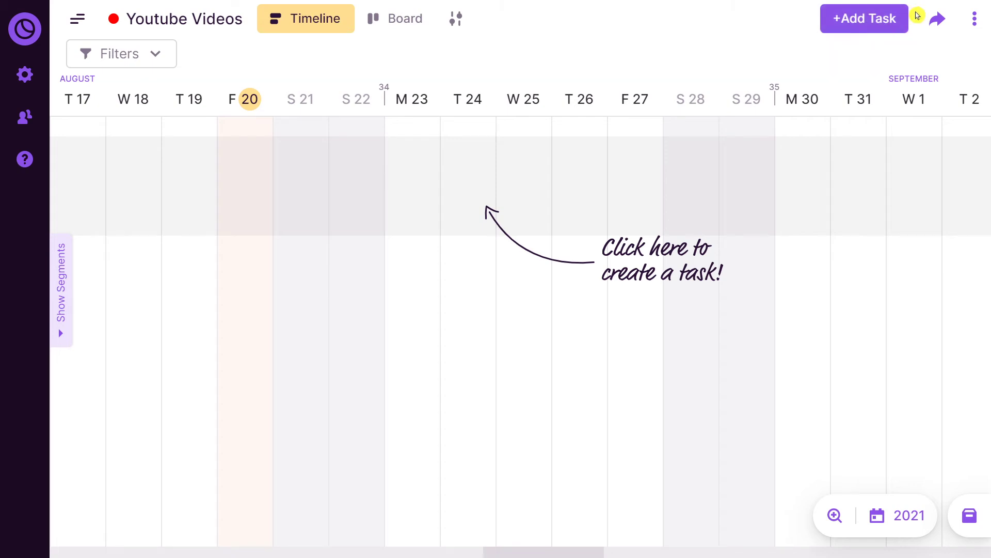
pyautogui.click(974, 21)
# Step: Add a task named Youtube Script, keeping the To-do status and the Youtube Videos plan
pyautogui.click(867, 19)
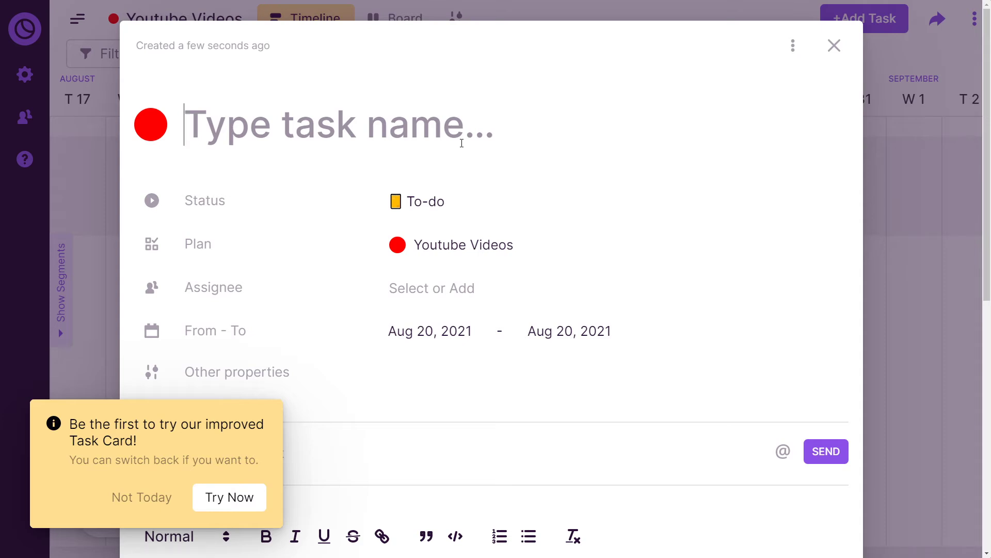
pyautogui.write('Youtube Script')
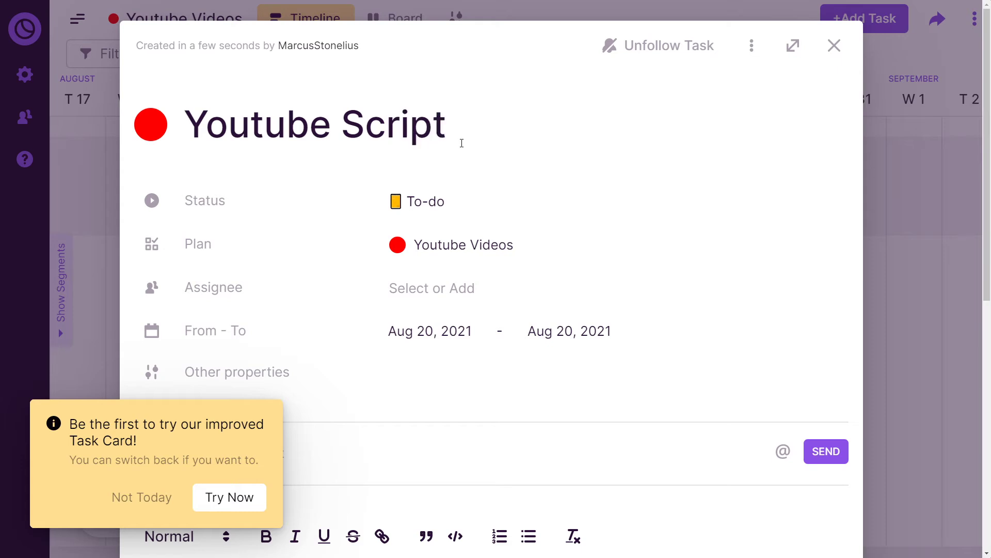
pyautogui.click(412, 206)
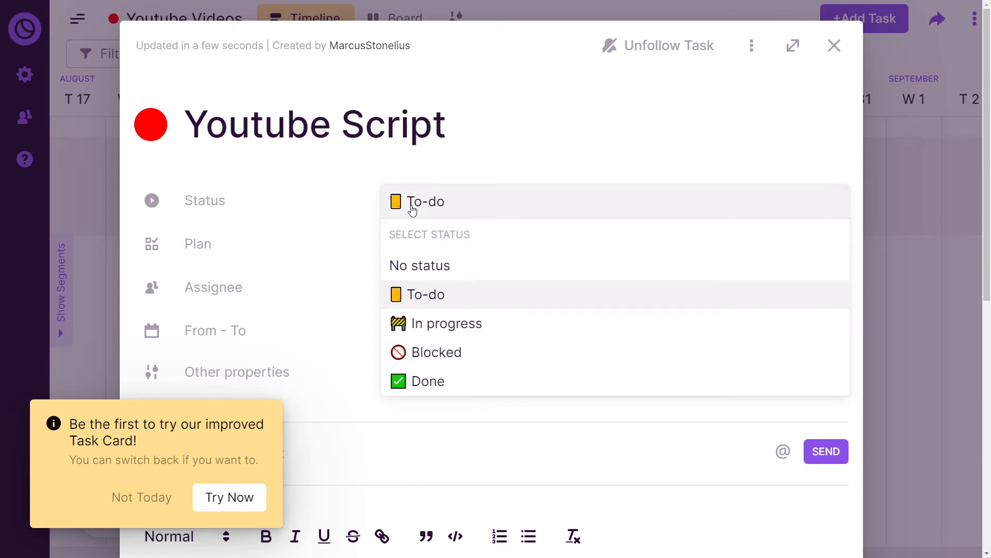
pyautogui.click(471, 300)
pyautogui.scroll(-1, 445, 242)
pyautogui.click(427, 208)
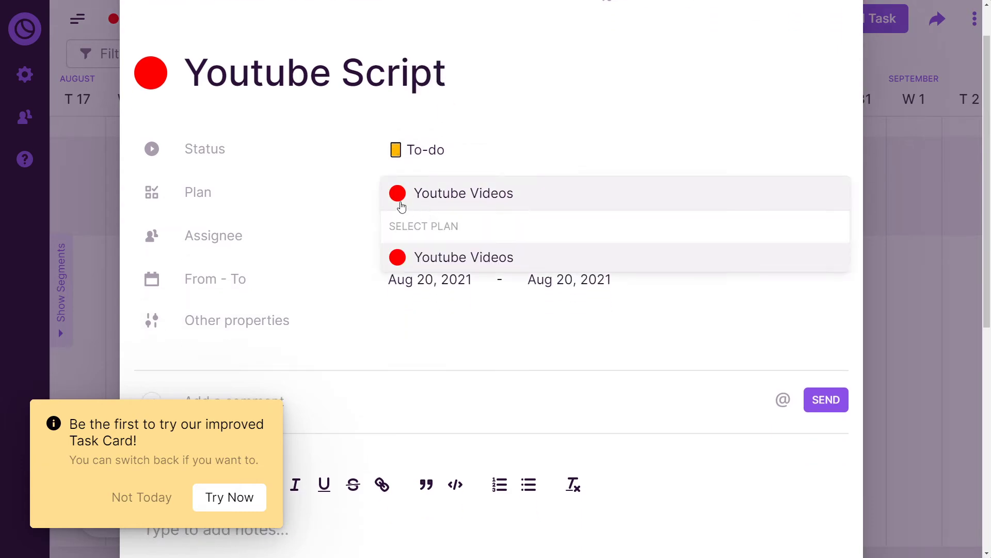
pyautogui.click(361, 206)
pyautogui.scroll(-1, 362, 214)
# Step: Assign the Youtube Script task to the first team member offered
pyautogui.click(416, 200)
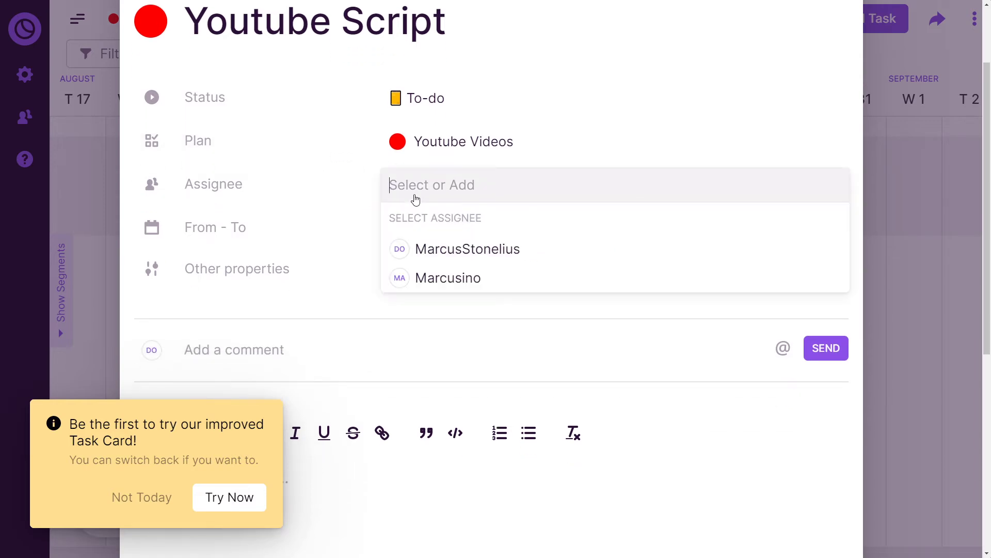
pyautogui.click(453, 254)
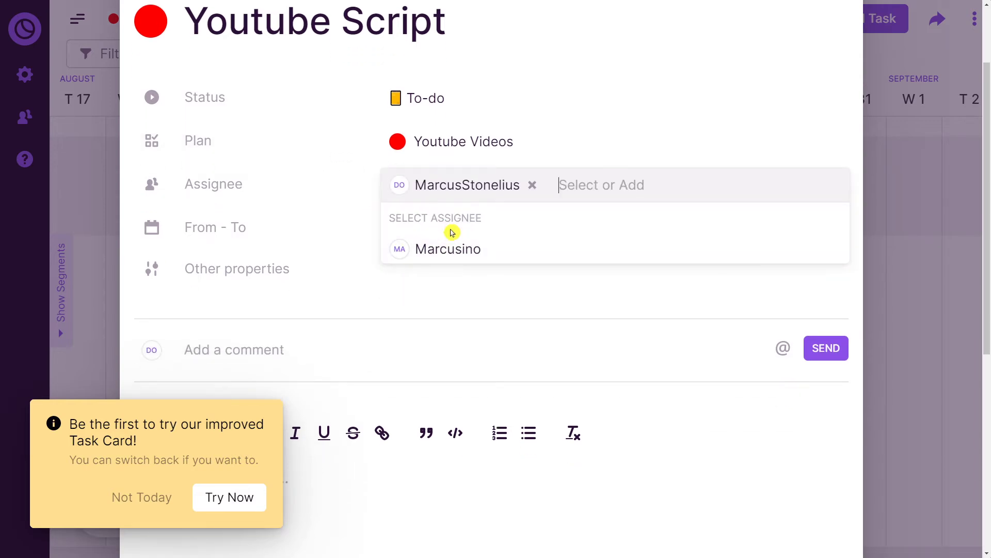
pyautogui.click(498, 284)
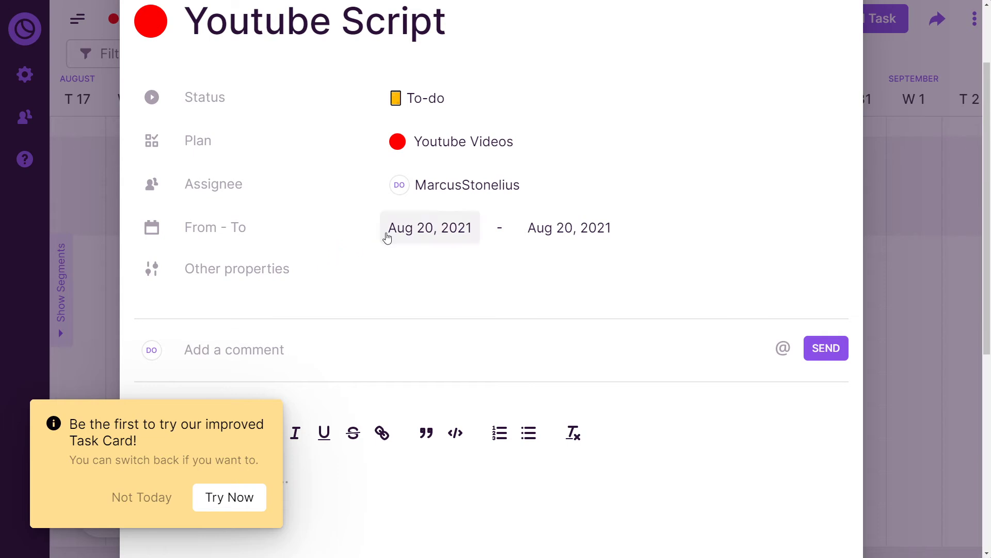
pyautogui.press('super')
# Step: Schedule the Youtube Script task from Aug 21, 2021 to Aug 22, 2021
pyautogui.click(437, 230)
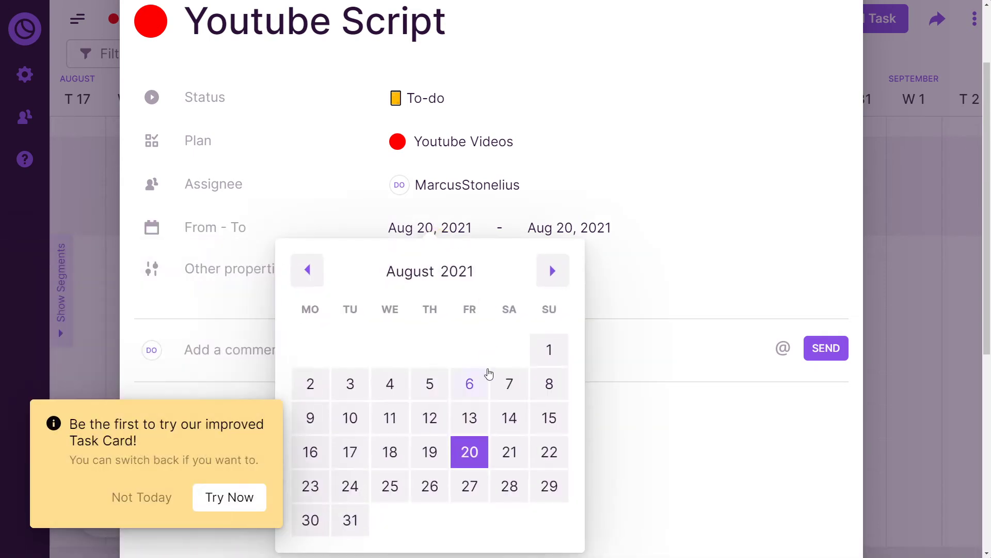
pyautogui.click(509, 453)
pyautogui.click(568, 228)
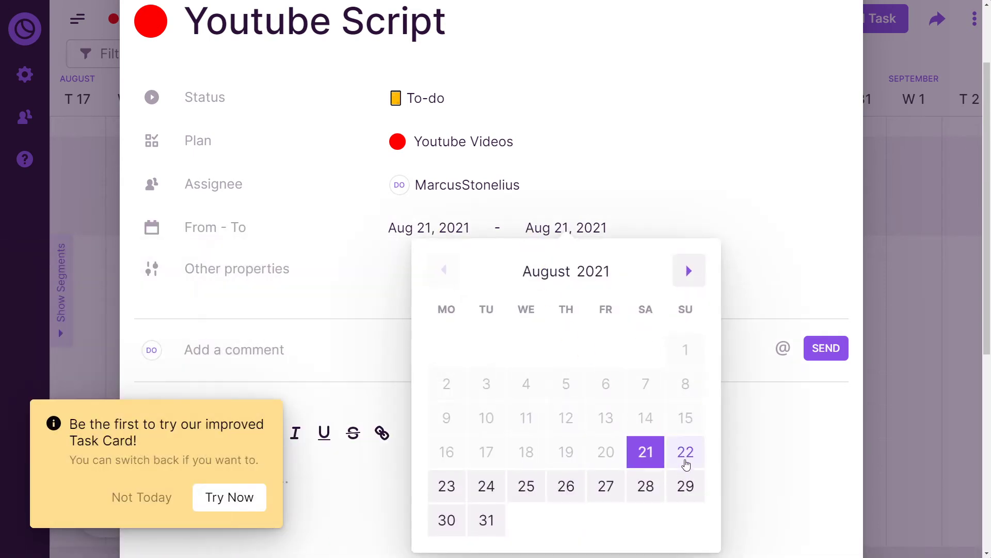
pyautogui.click(678, 452)
# Step: Add the Segment property to the task and clear its Default Segment, declining the improved Task Card offer
pyautogui.click(269, 273)
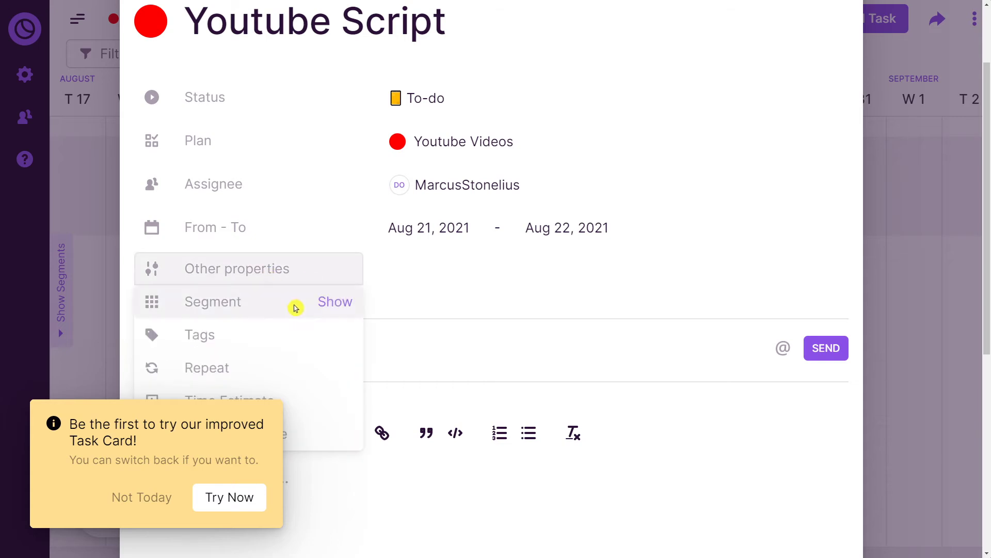
pyautogui.click(150, 499)
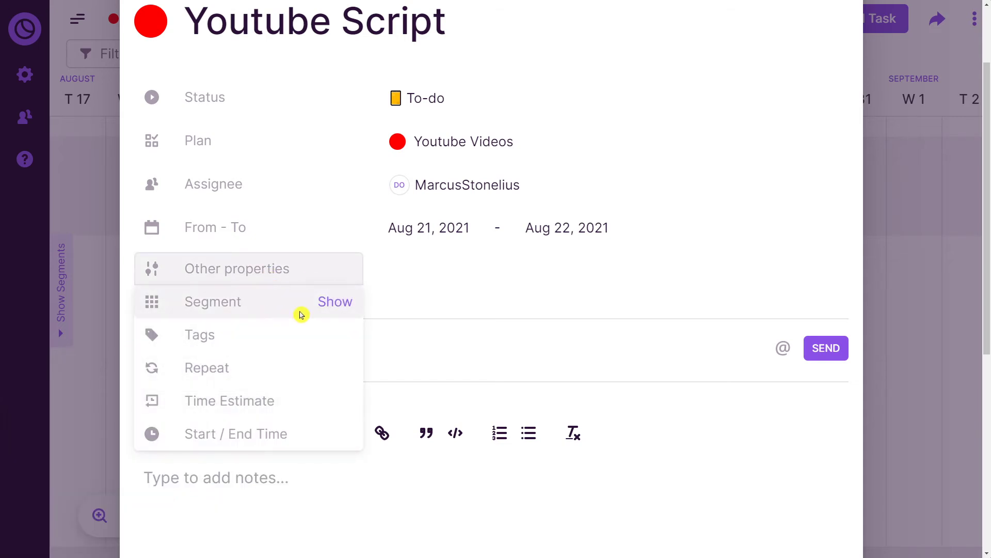
pyautogui.click(328, 305)
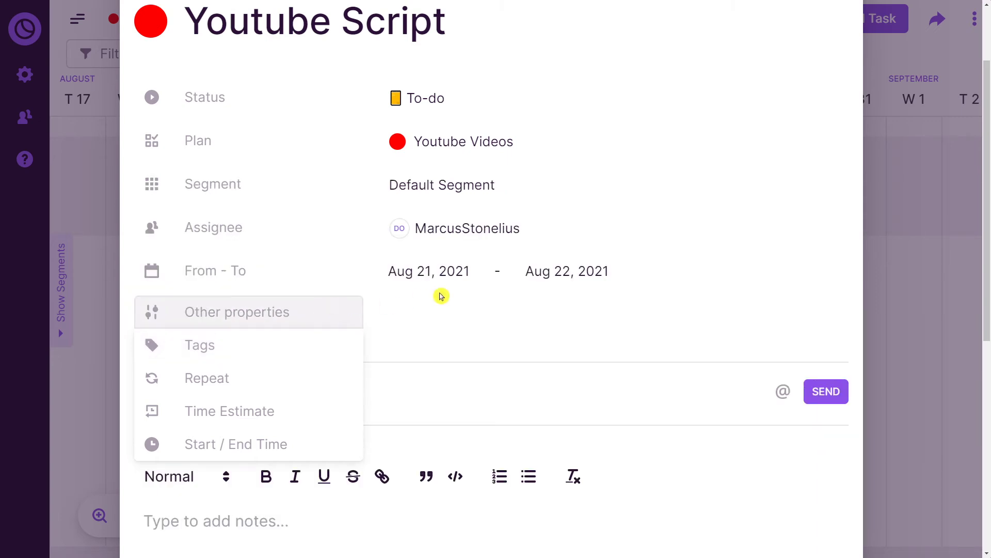
pyautogui.click(433, 194)
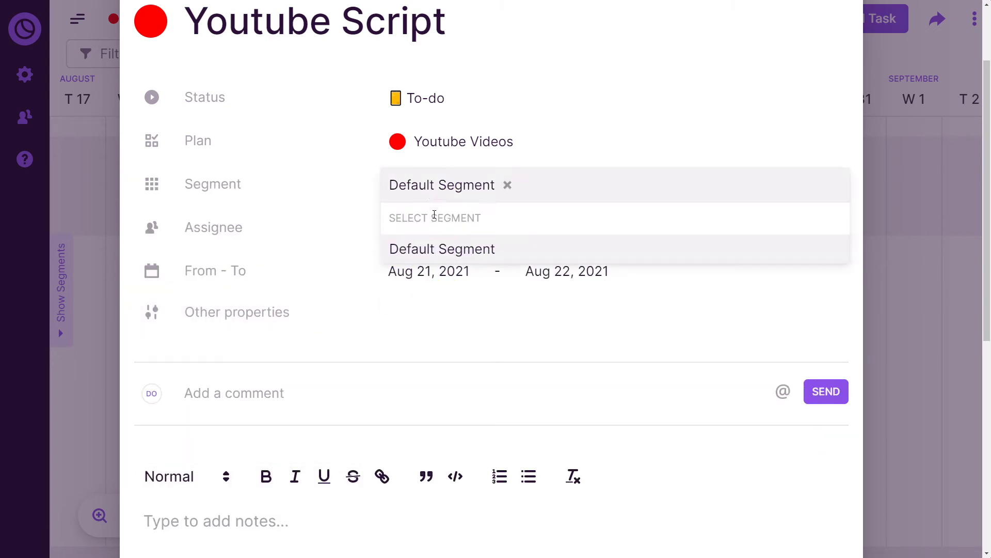
pyautogui.click(508, 185)
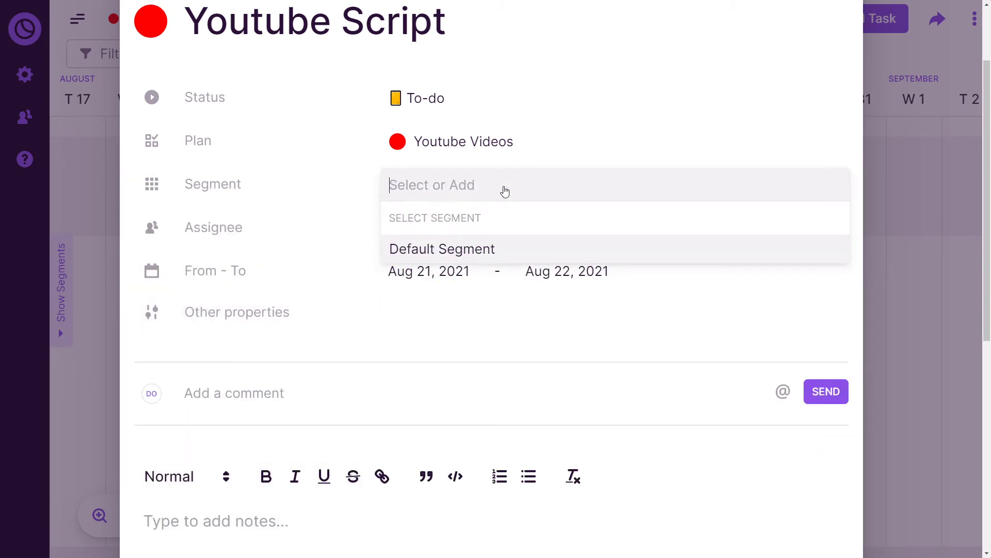
pyautogui.click(264, 330)
pyautogui.moveTo(259, 319)
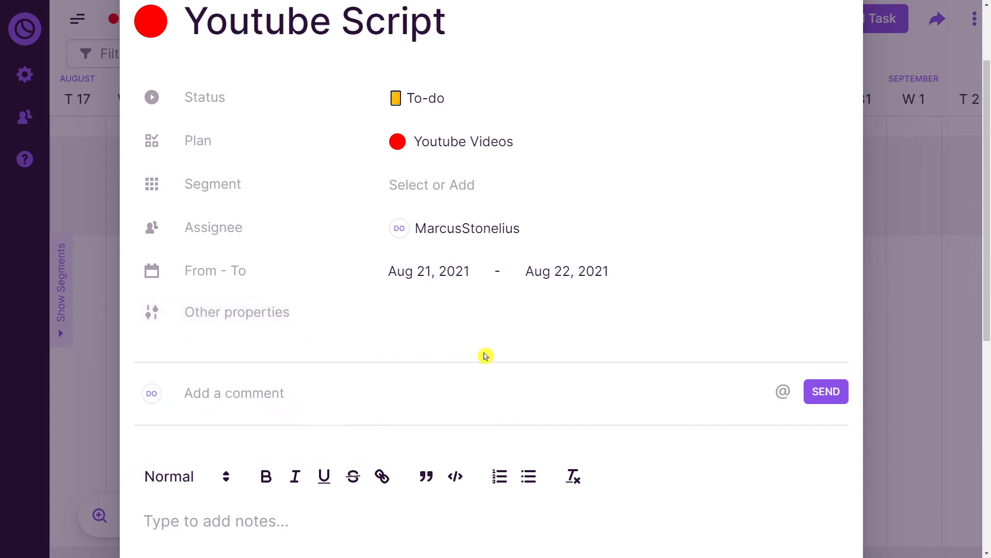
# Step: Write "These are my notes" in the notes of the Youtube Script task
pyautogui.scroll(-2, 405, 412)
pyautogui.click(333, 454)
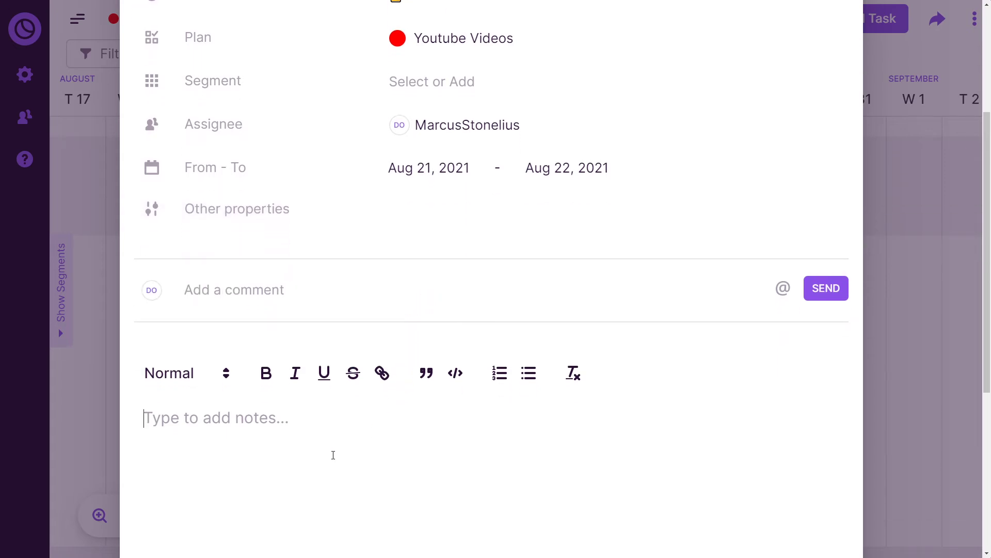
pyautogui.write('t')
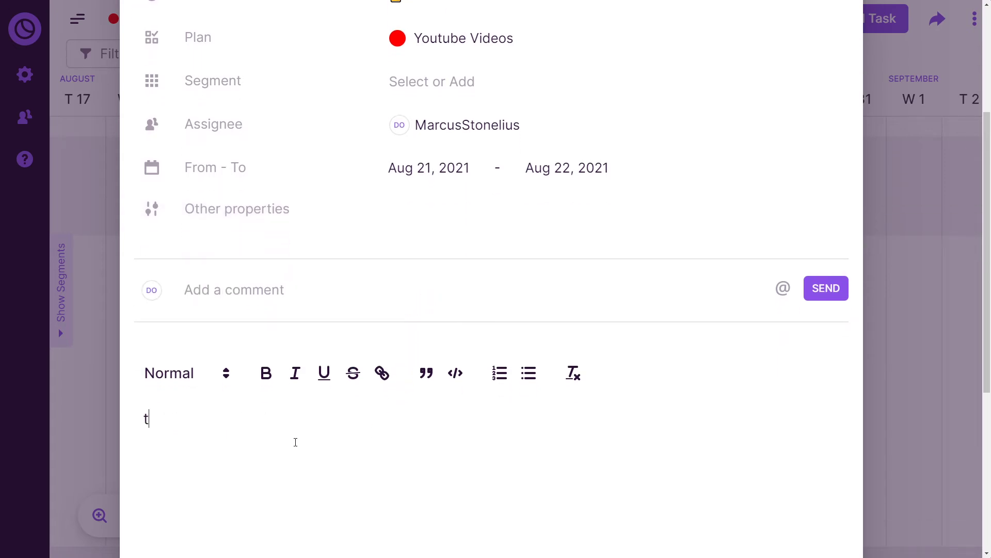
pyautogui.press('BackSpace')
pyautogui.write('These are my notes')
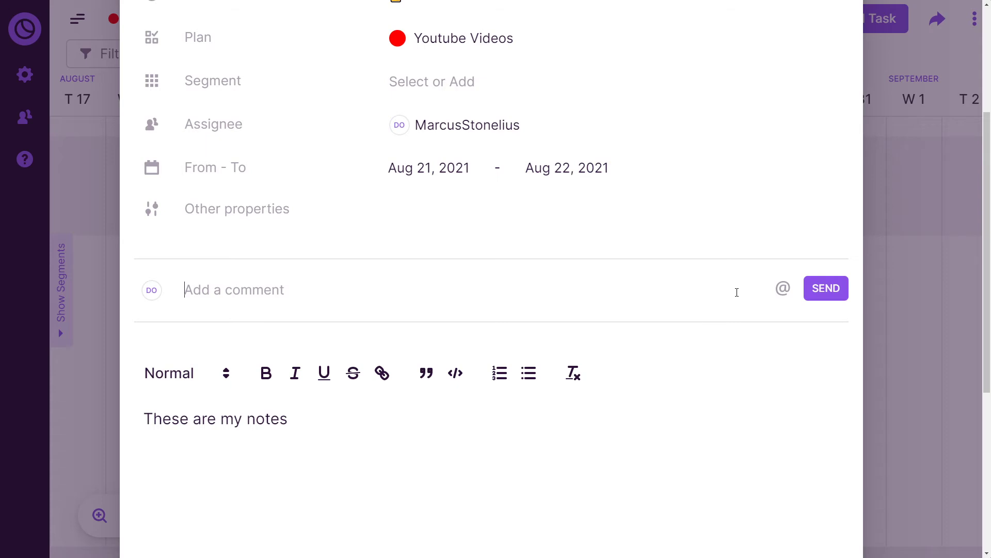
# Step: Add two to-do items, "Sub item 1" and "Sub Item 2", to the Youtube Script task
pyautogui.scroll(-5, 711, 316)
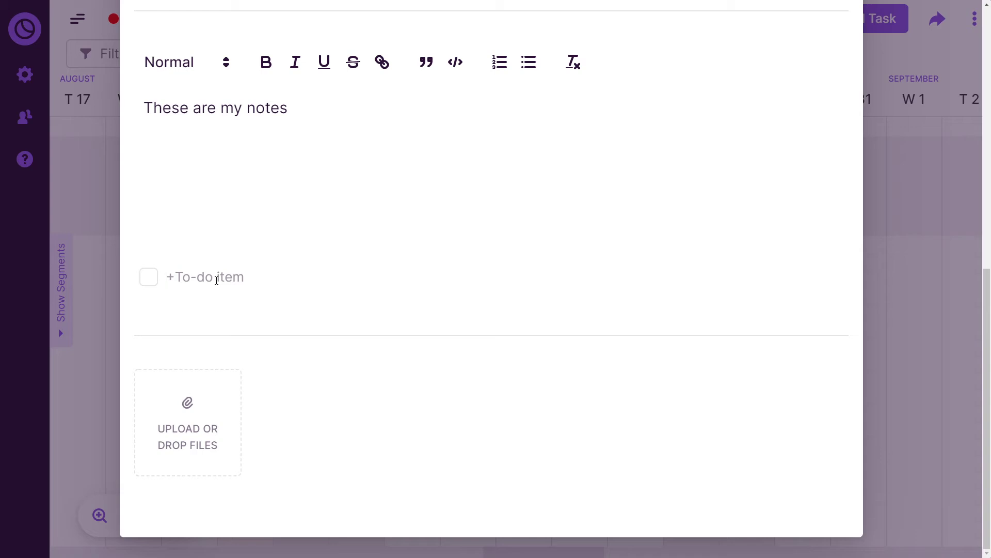
pyautogui.write('Sub item 1')
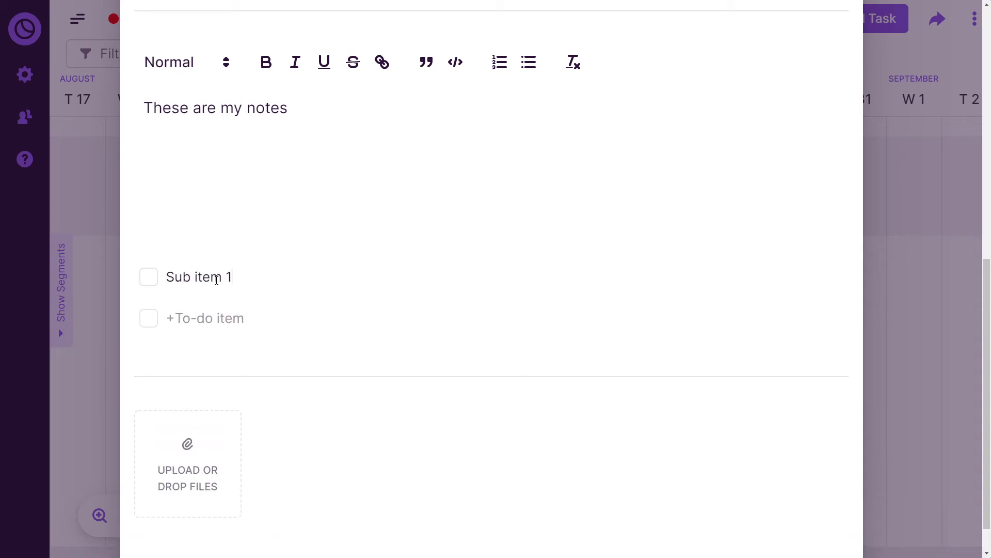
pyautogui.click(226, 316)
pyautogui.write('S')
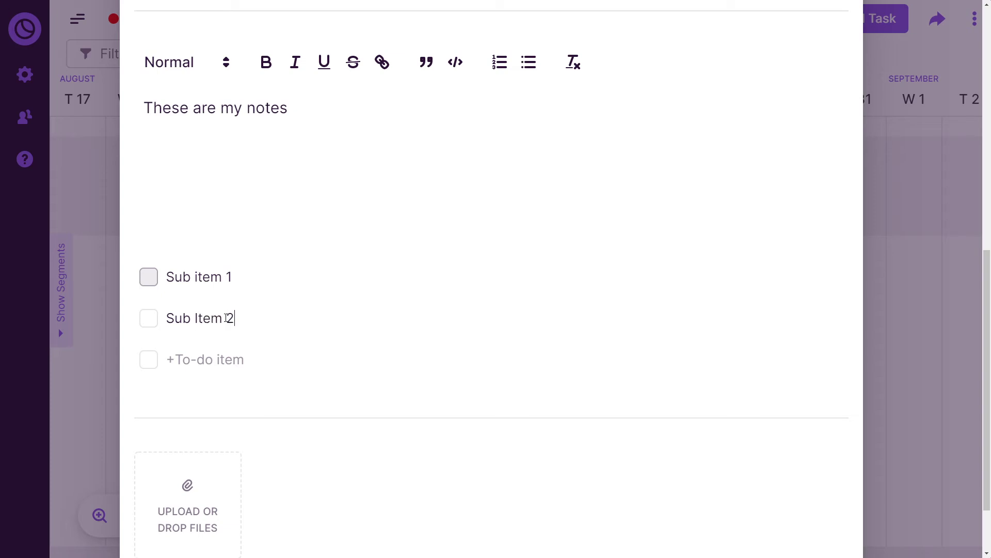
pyautogui.write('ub Item 2')
pyautogui.scroll(-2, 363, 348)
pyautogui.scroll(10, 363, 347)
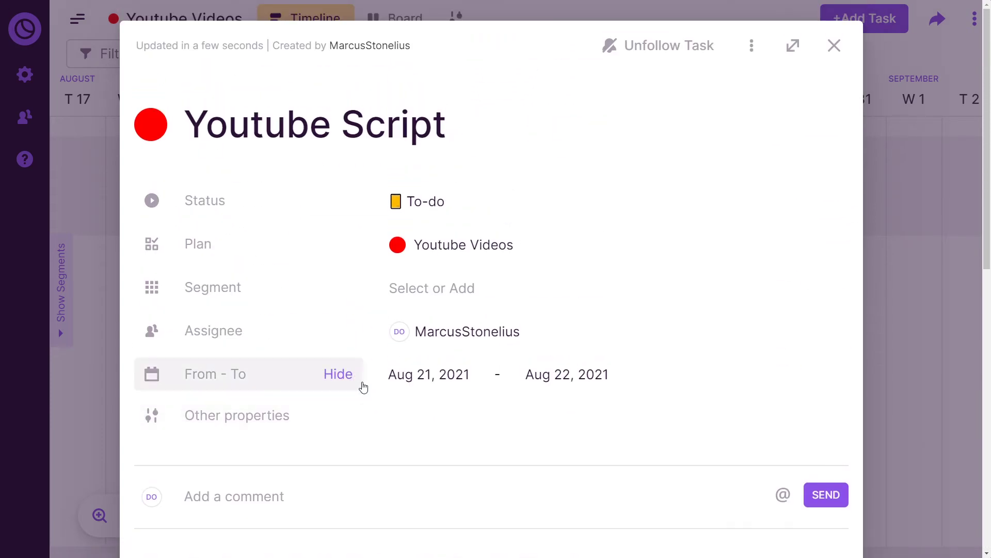
# Step: Close the Youtube Script task card and extend the task on the timeline to end on Aug 25
pyautogui.hotkey('ctrl', '-')
pyautogui.hotkey('ctrl', '-')
pyautogui.hotkey('ctrl', '-')
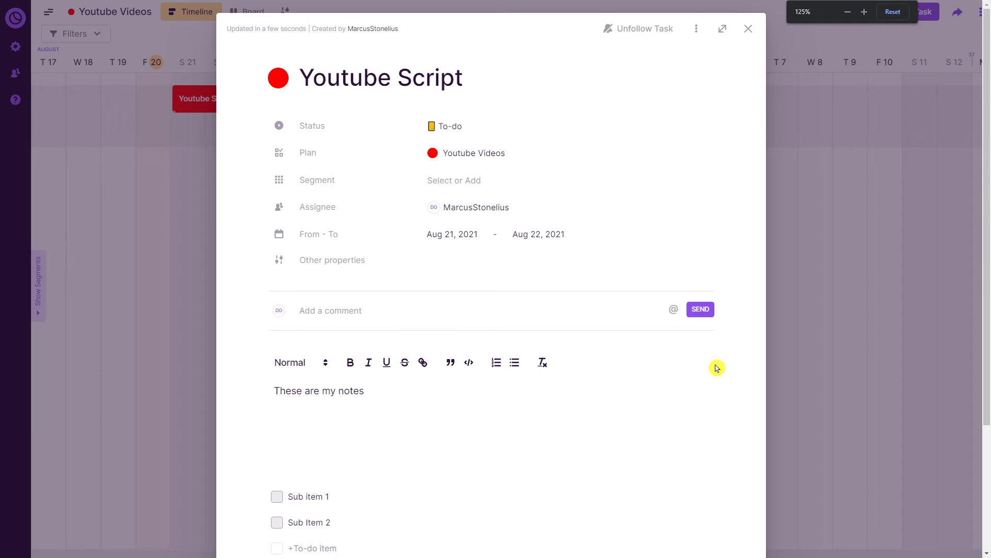
pyautogui.scroll(-3, 619, 376)
pyautogui.scroll(3, 321, 465)
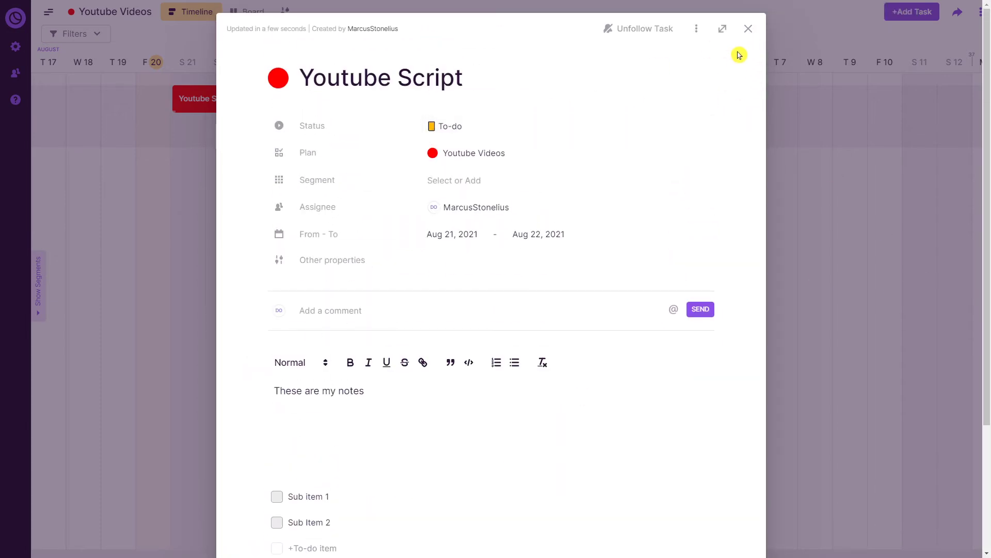
pyautogui.click(748, 30)
pyautogui.moveTo(241, 98); pyautogui.dragTo(334, 111)
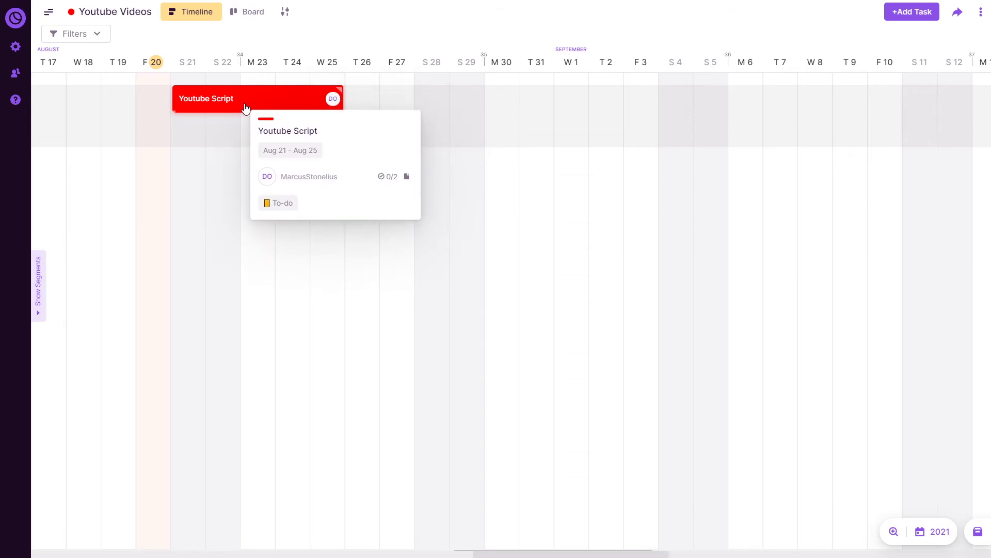
# Step: Compare how the Youtube Script task is shown in the plan's Board and Timeline views
pyautogui.click(240, 13)
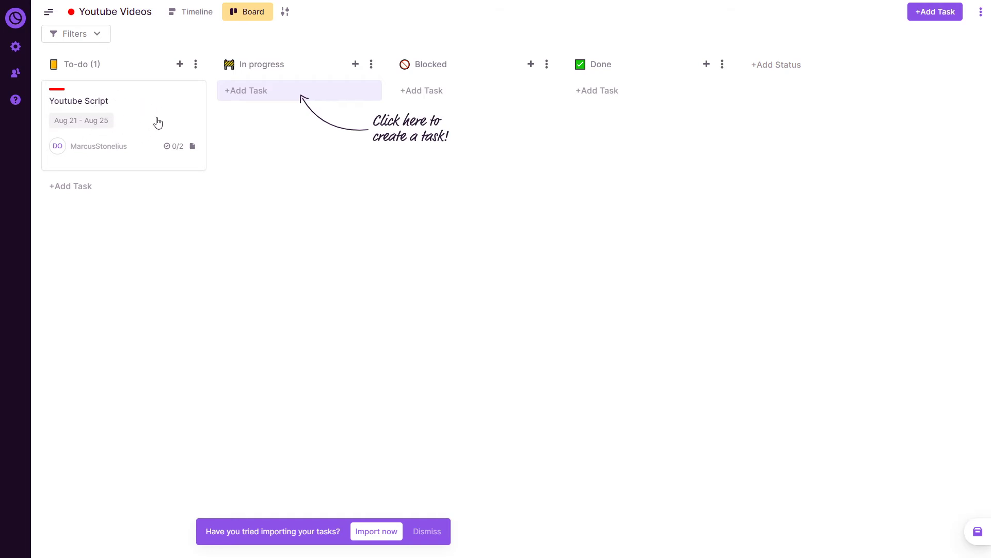
pyautogui.click(192, 12)
pyautogui.moveTo(262, 103)
pyautogui.mouseDown()
pyautogui.moveTo(269, 135)
pyautogui.moveTo(257, 109)
pyautogui.mouseUp()
pyautogui.click(240, 11)
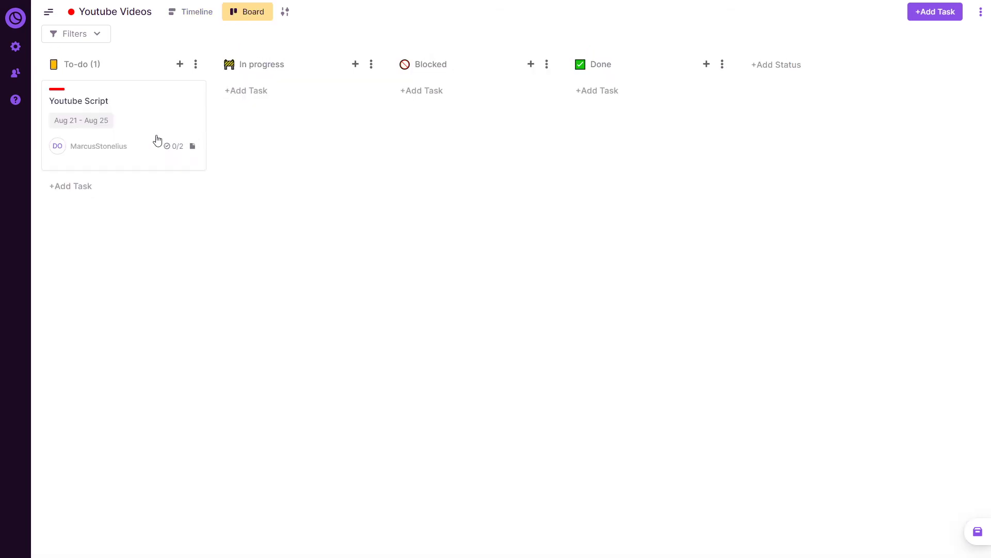
pyautogui.click(198, 12)
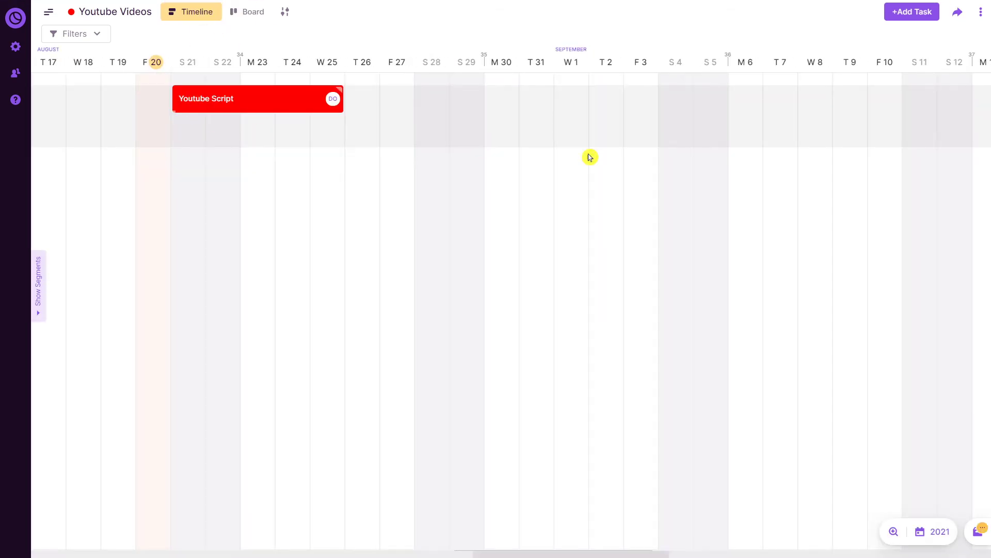
# Step: Add a task named "Youtube SEO" with the status In progress, and reselect Youtube Videos as its plan
pyautogui.click(912, 12)
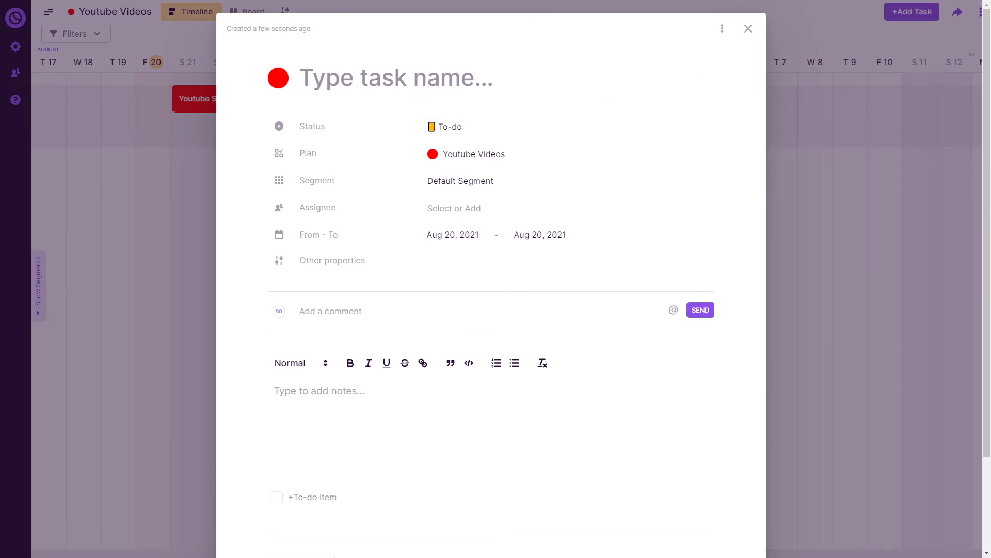
pyautogui.write('Youtube SEO')
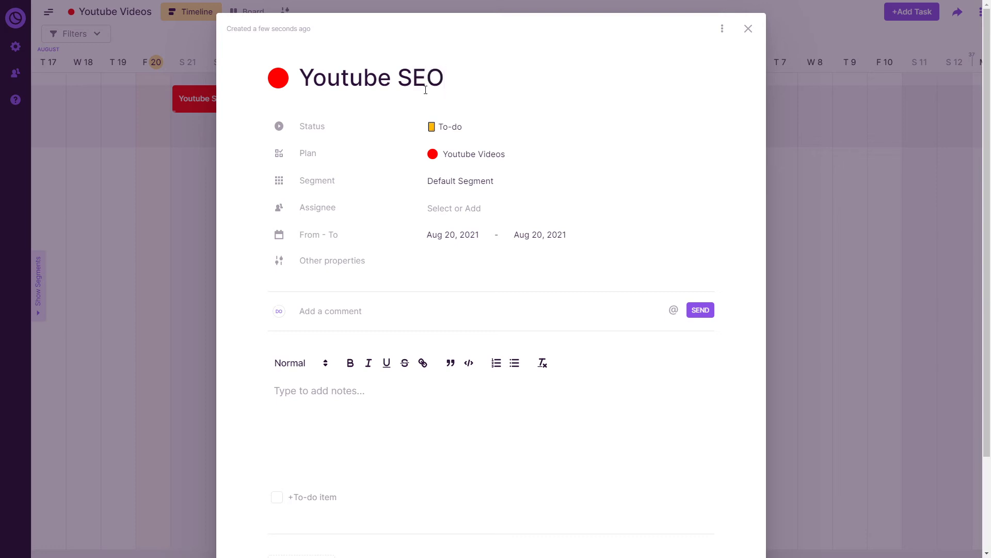
pyautogui.click(444, 129)
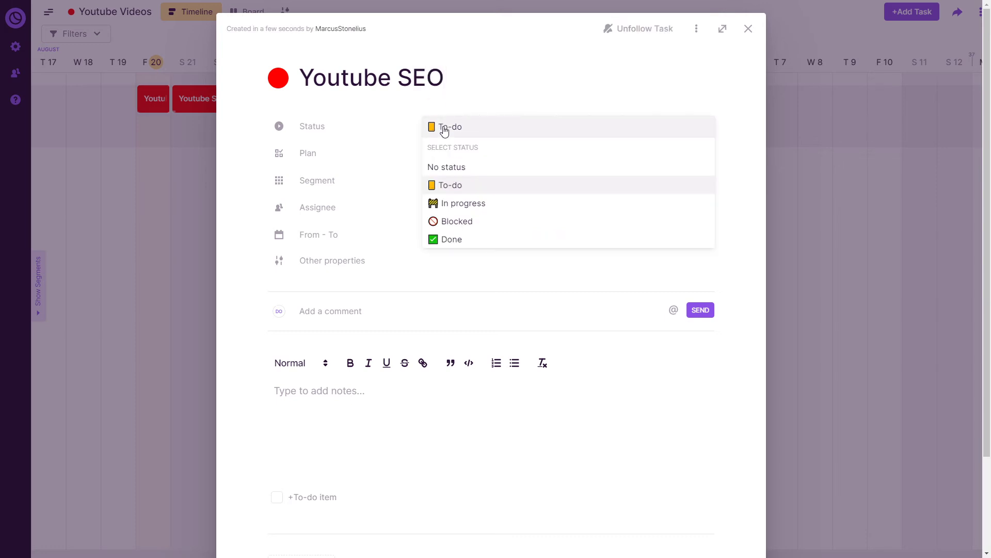
pyautogui.click(464, 203)
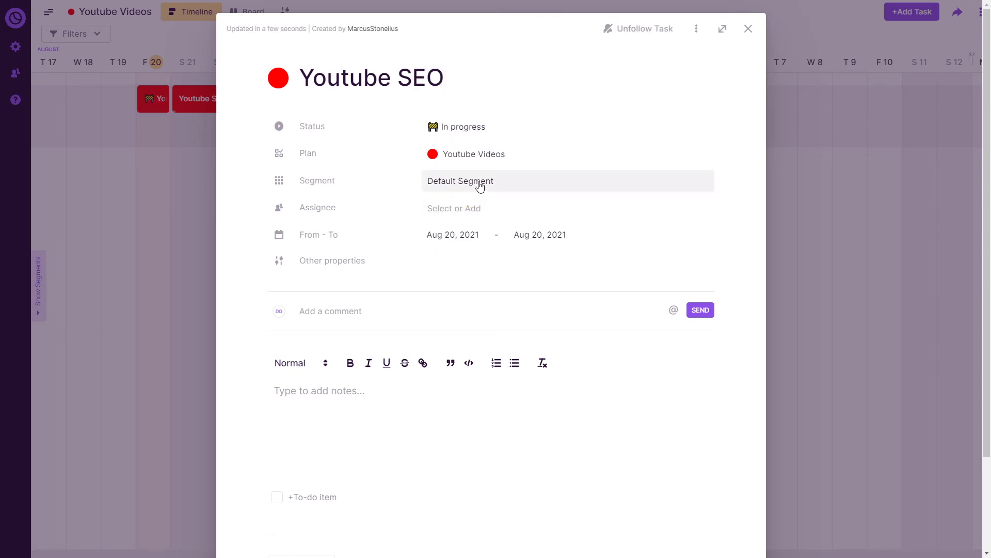
pyautogui.click(467, 160)
pyautogui.click(442, 193)
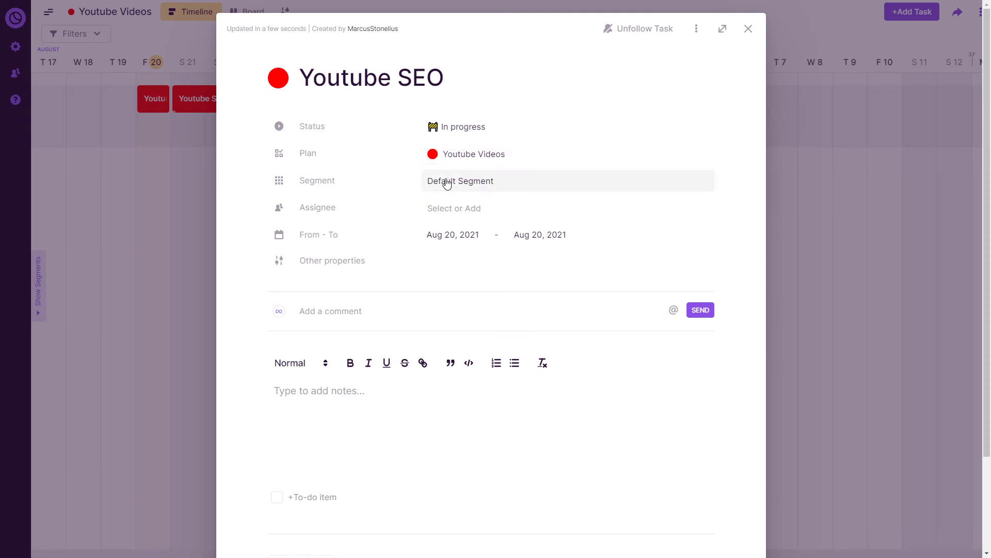
# Step: Assign the Youtube SEO task to the other team member
pyautogui.click(449, 208)
pyautogui.click(478, 266)
pyautogui.click(435, 276)
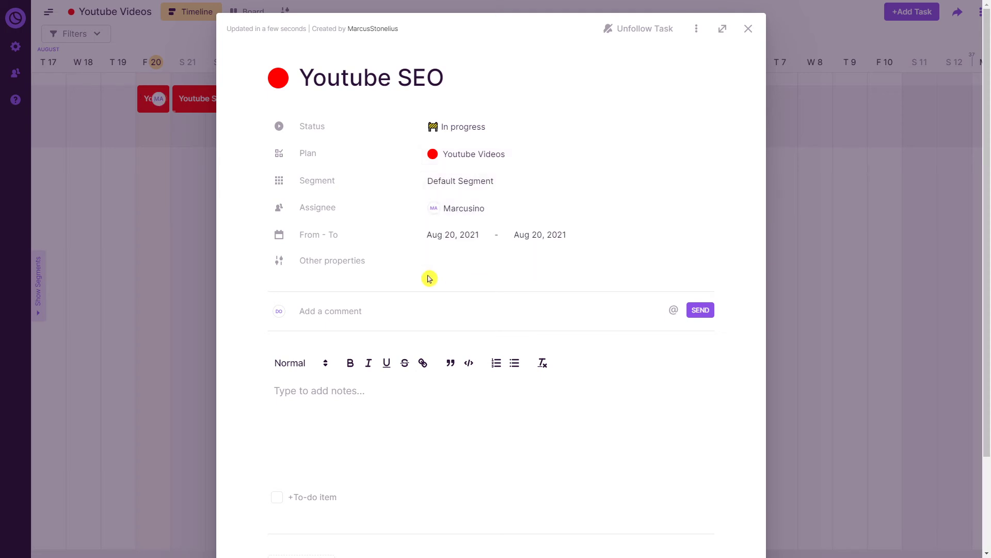
# Step: Schedule the Youtube SEO task from Aug 27, 2021 to Aug 29, 2021 and close its card
pyautogui.click(453, 236)
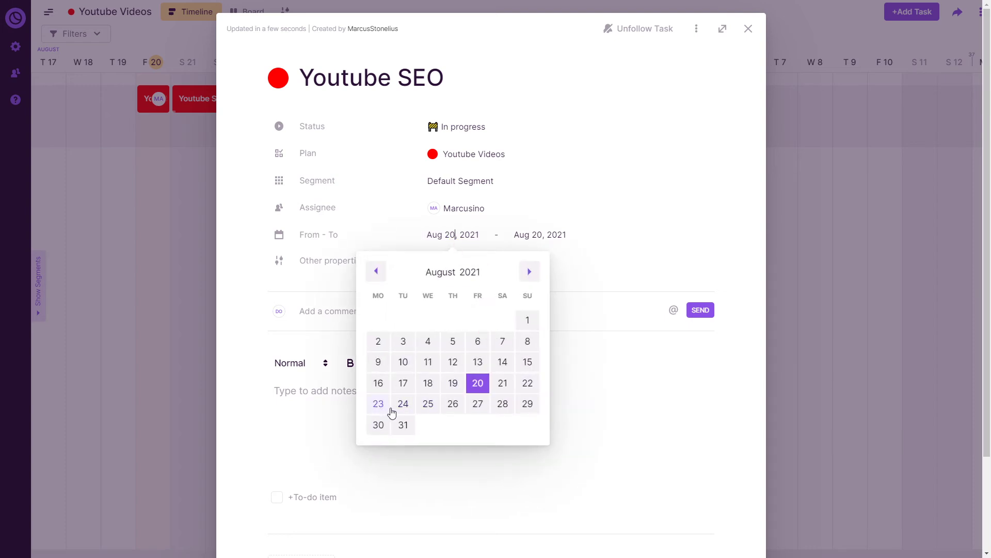
pyautogui.click(388, 407)
pyautogui.click(497, 239)
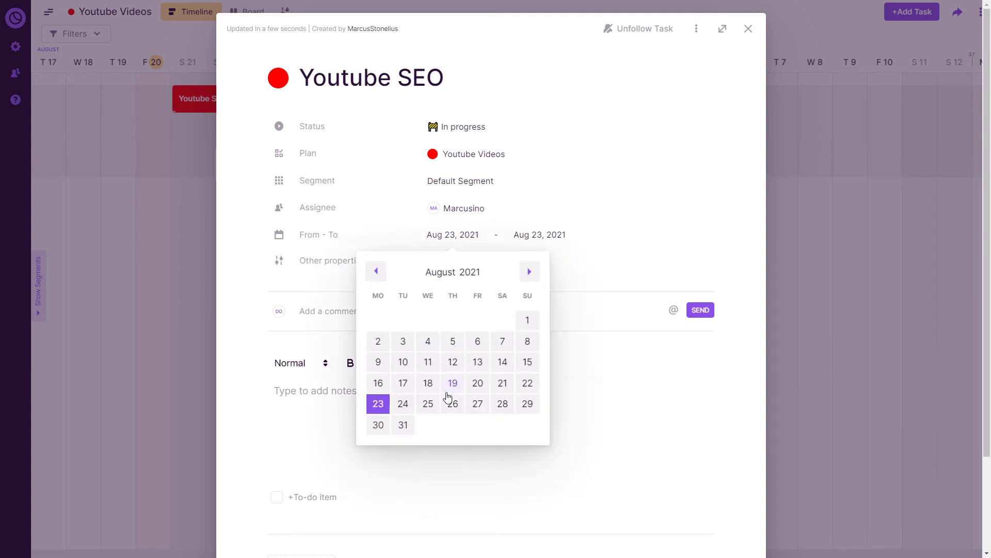
pyautogui.click(478, 405)
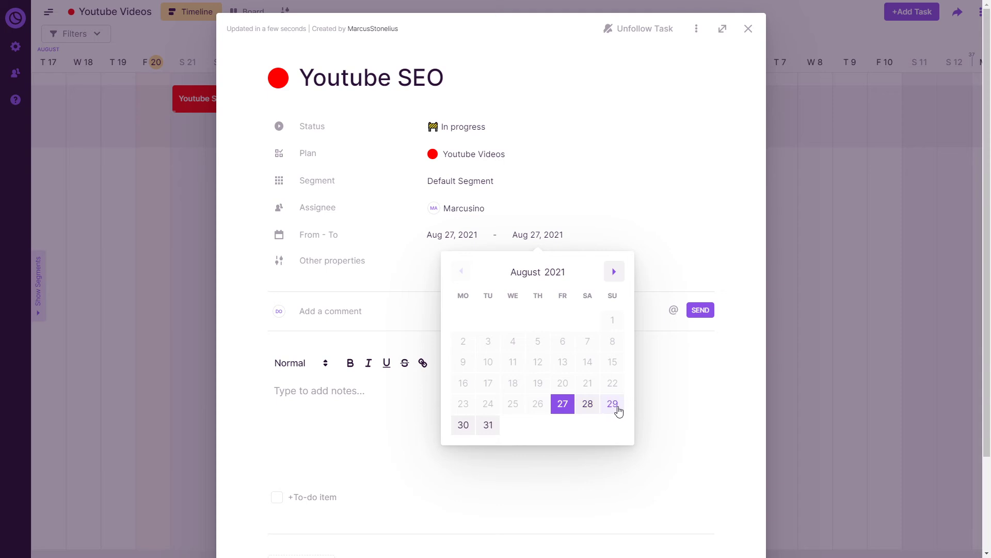
pyautogui.click(612, 405)
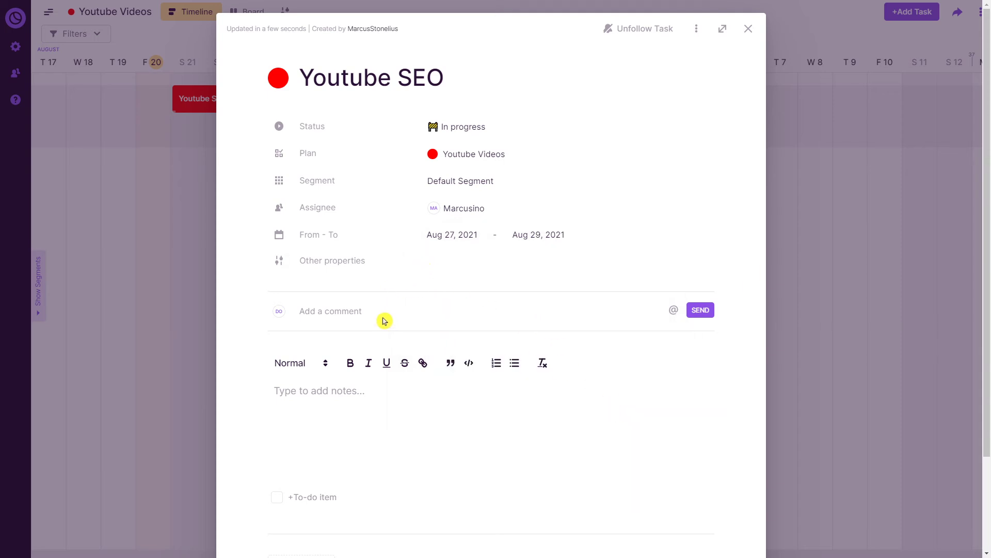
pyautogui.scroll(-1, 380, 326)
pyautogui.scroll(-1, 361, 321)
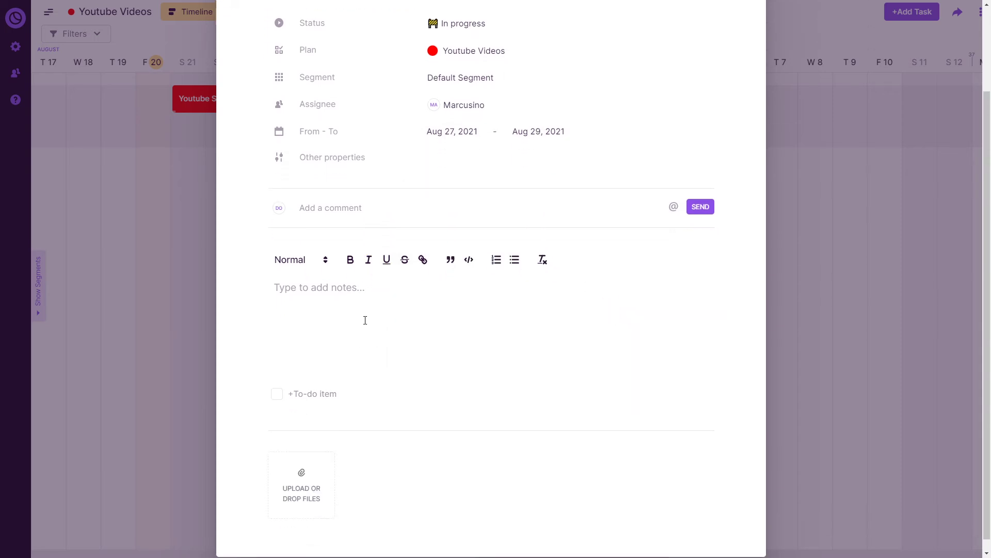
pyautogui.scroll(-1, 365, 314)
pyautogui.scroll(2, 317, 395)
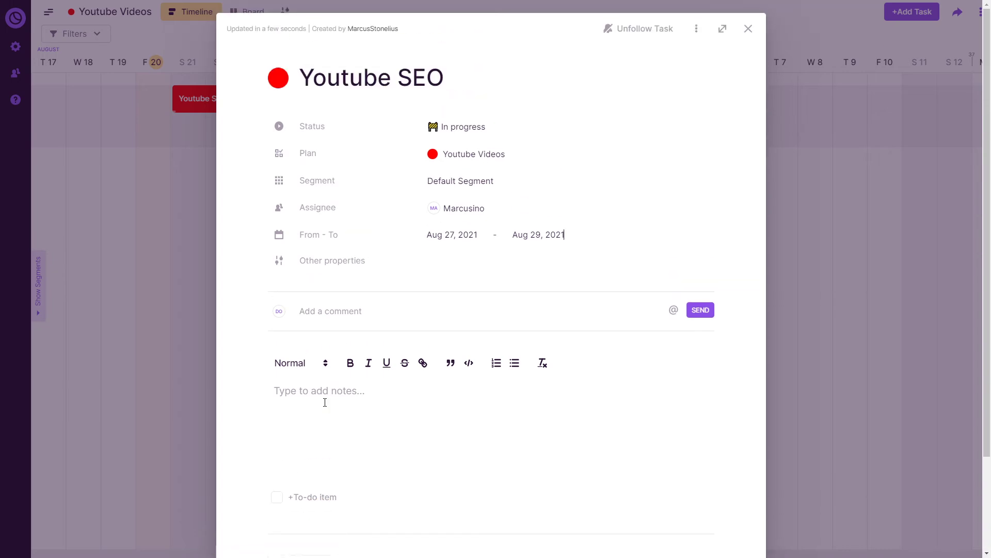
pyautogui.scroll(-2, 310, 408)
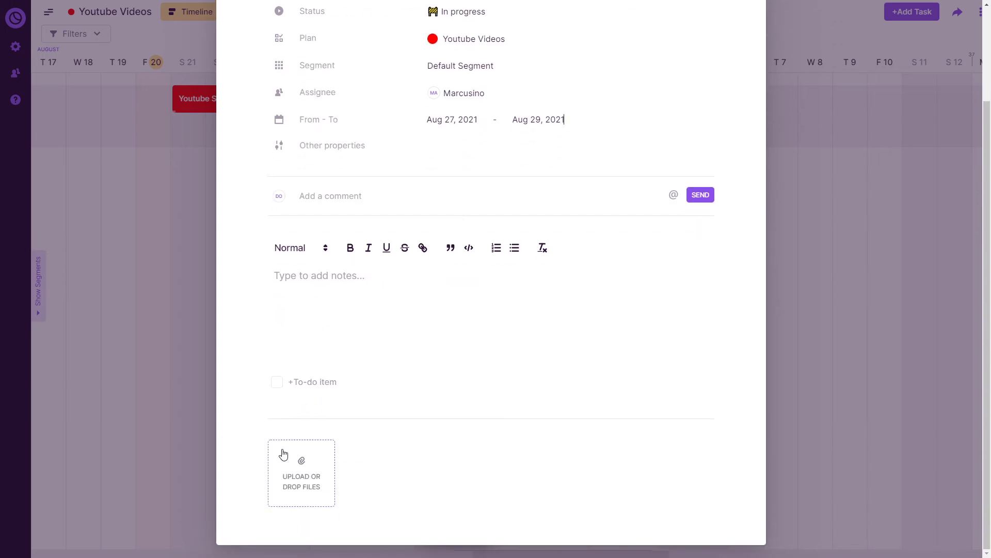
pyautogui.scroll(4, 300, 439)
pyautogui.click(749, 15)
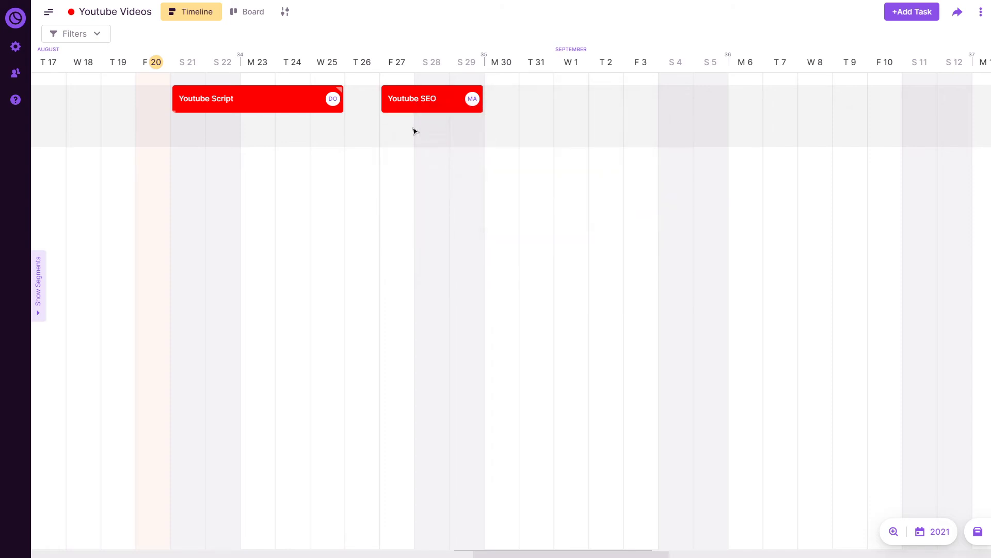
# Step: Check the Youtube SEO task in both plan views, then reopen it and set its status to In progress
pyautogui.moveTo(414, 114)
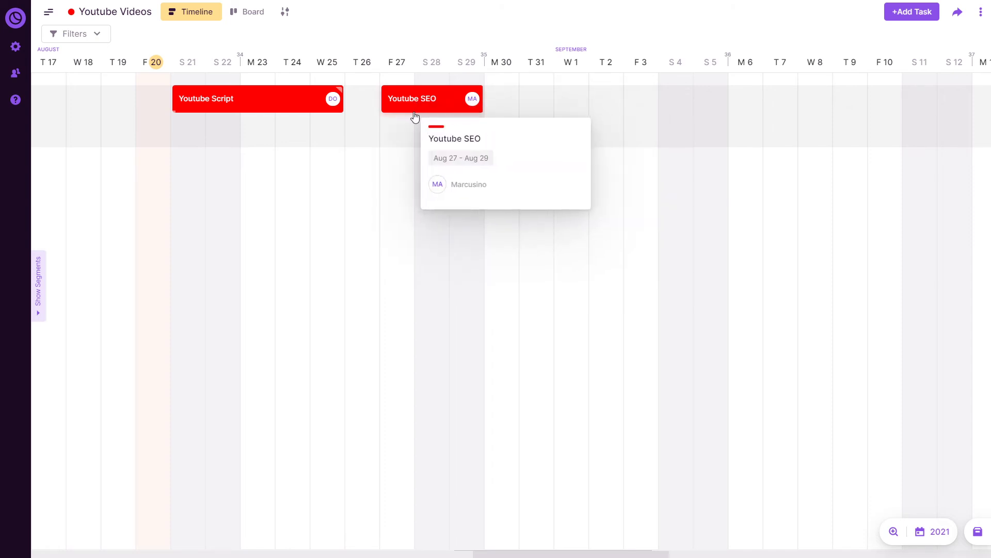
pyautogui.click(256, 19)
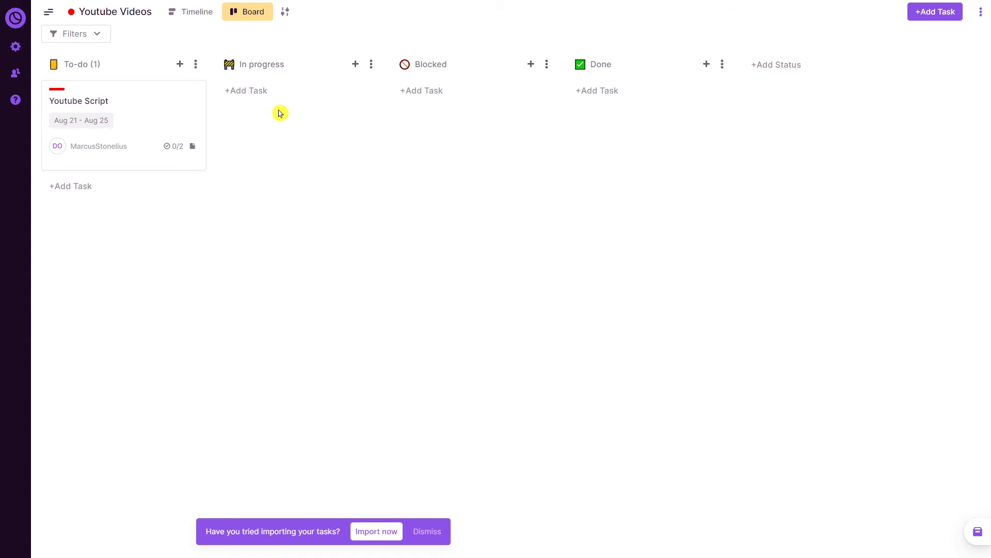
pyautogui.click(196, 12)
pyautogui.click(455, 104)
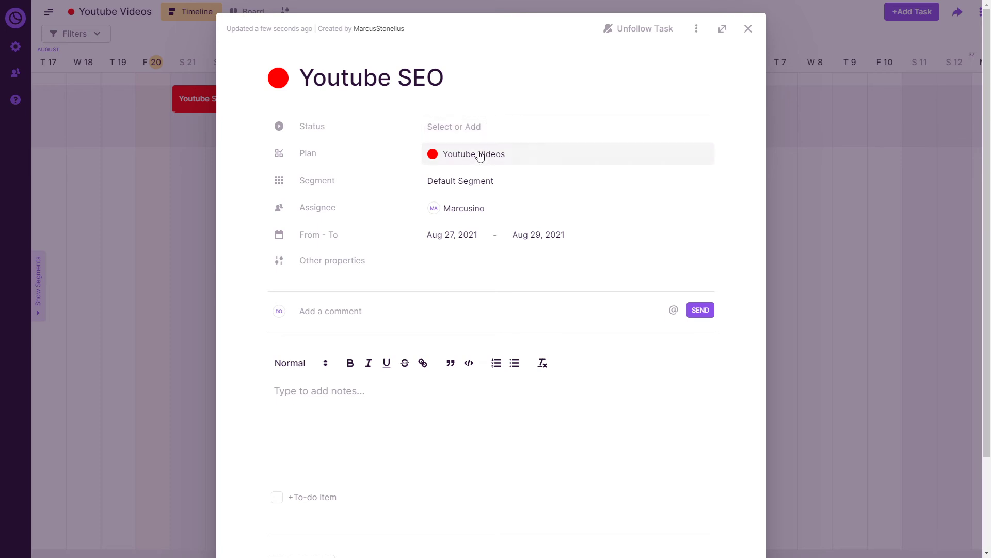
pyautogui.click(484, 140)
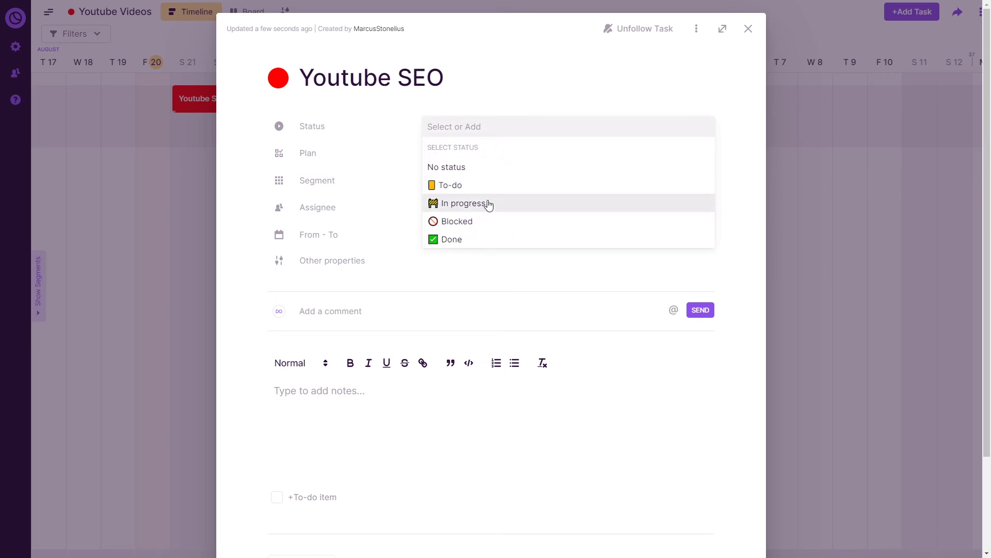
pyautogui.click(464, 203)
pyautogui.click(748, 29)
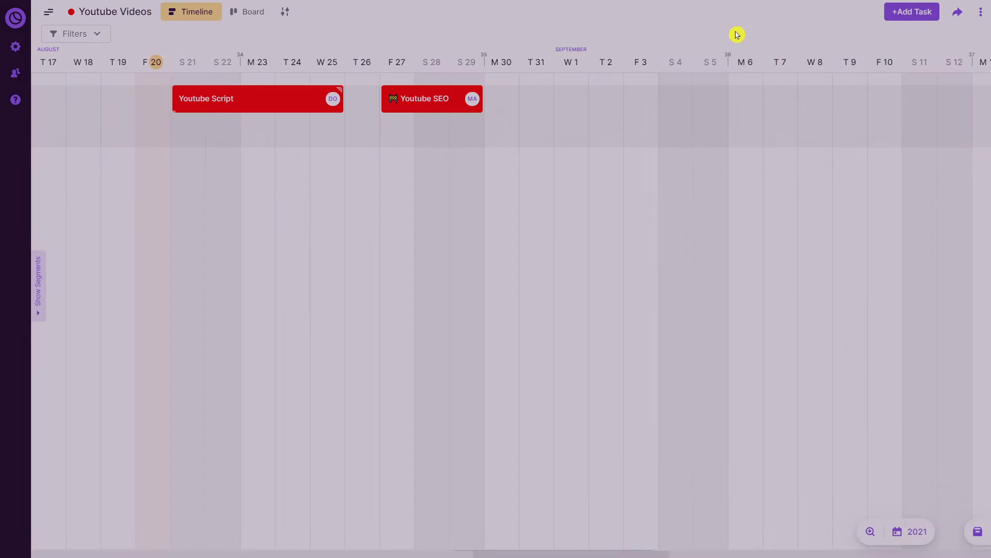
# Step: Add a task named "this is a task" under In progress on the plan's board
pyautogui.click(246, 12)
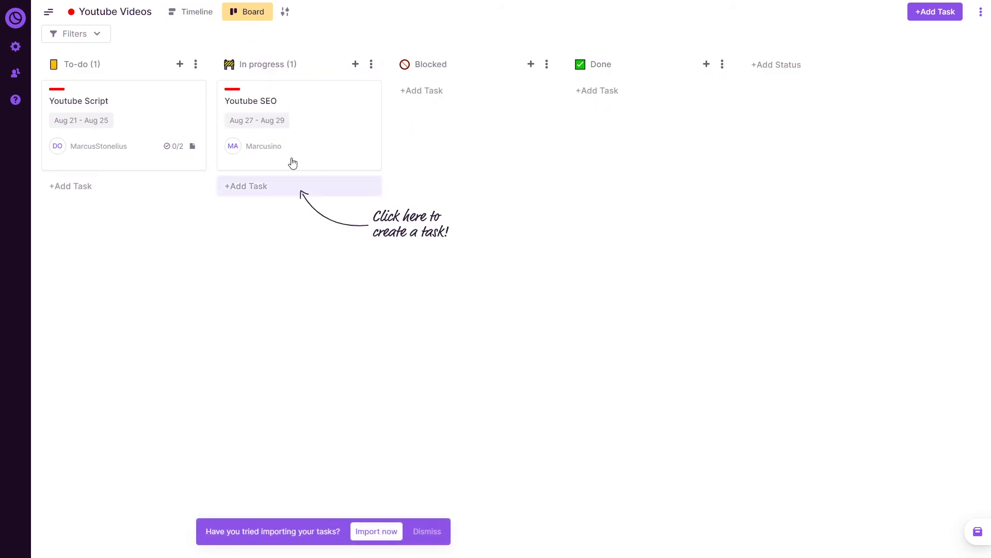
pyautogui.click(267, 187)
pyautogui.write('this is a task')
pyautogui.press('Return')
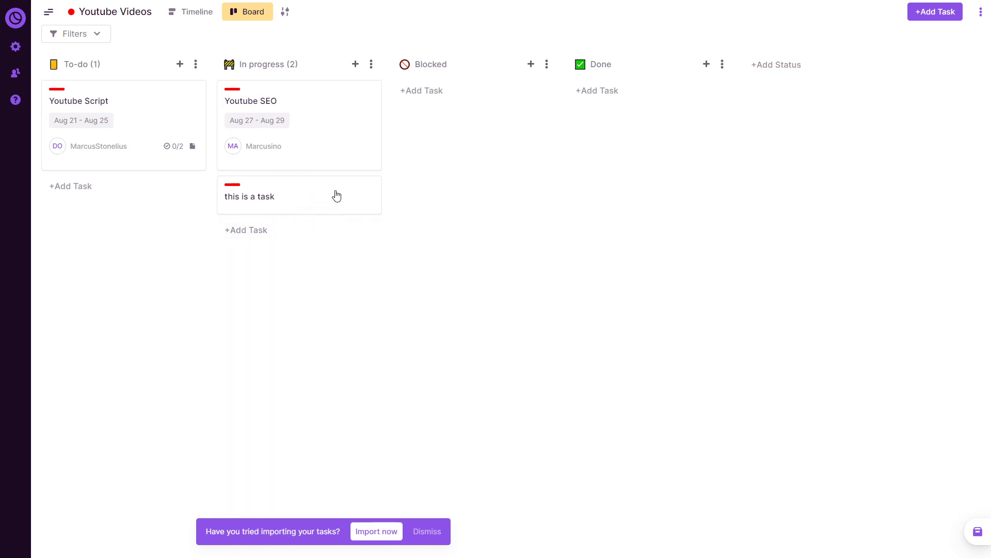
# Step: Look through the workspace's My Team timeline, My work overview and Updates notifications
pyautogui.click(50, 14)
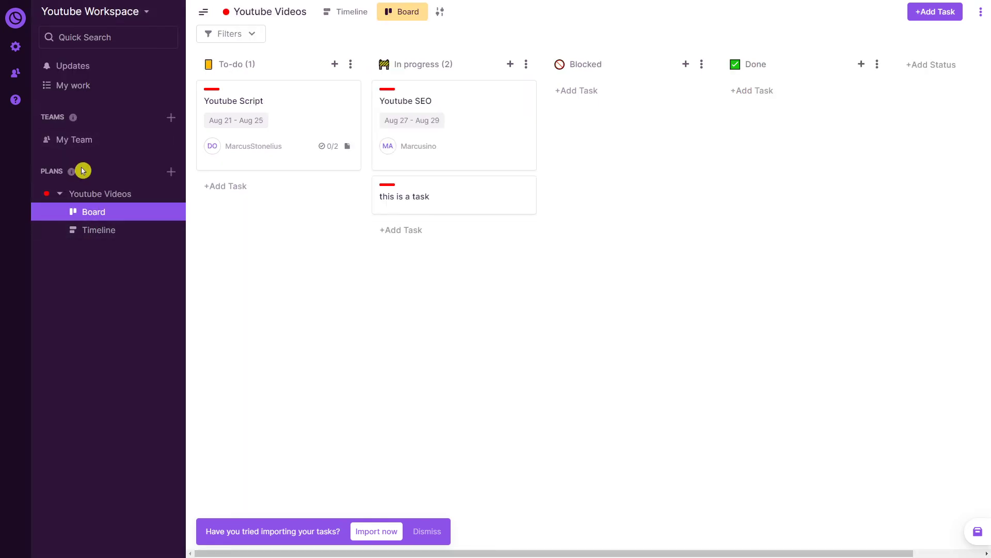
pyautogui.click(81, 140)
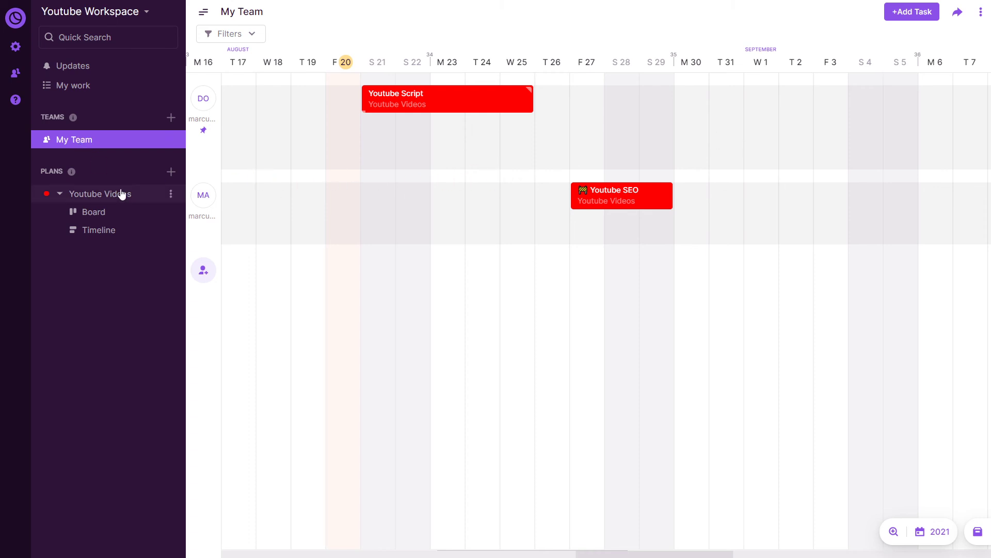
pyautogui.click(108, 92)
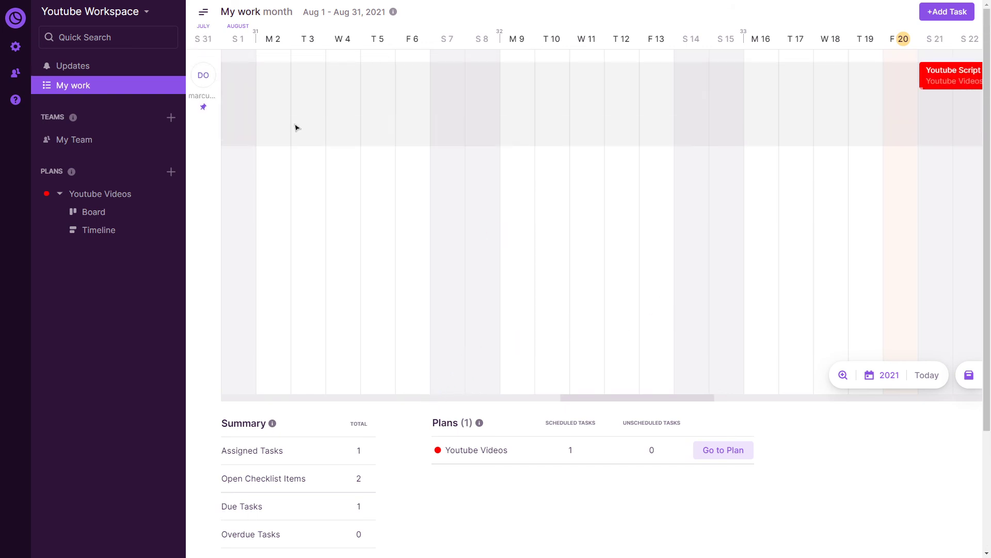
pyautogui.click(69, 72)
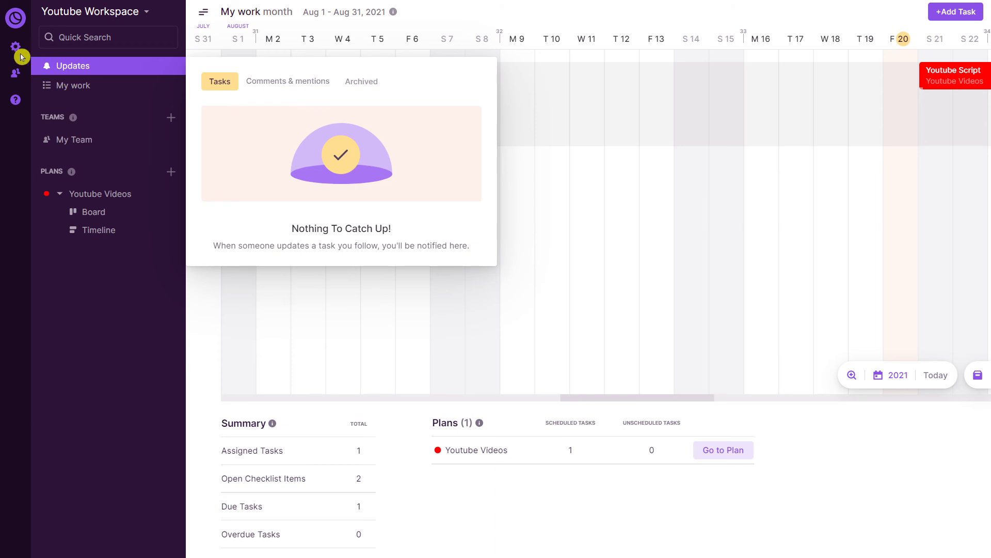
# Step: Open the My Profile settings from the workspace and review the name and email fields
pyautogui.click(19, 23)
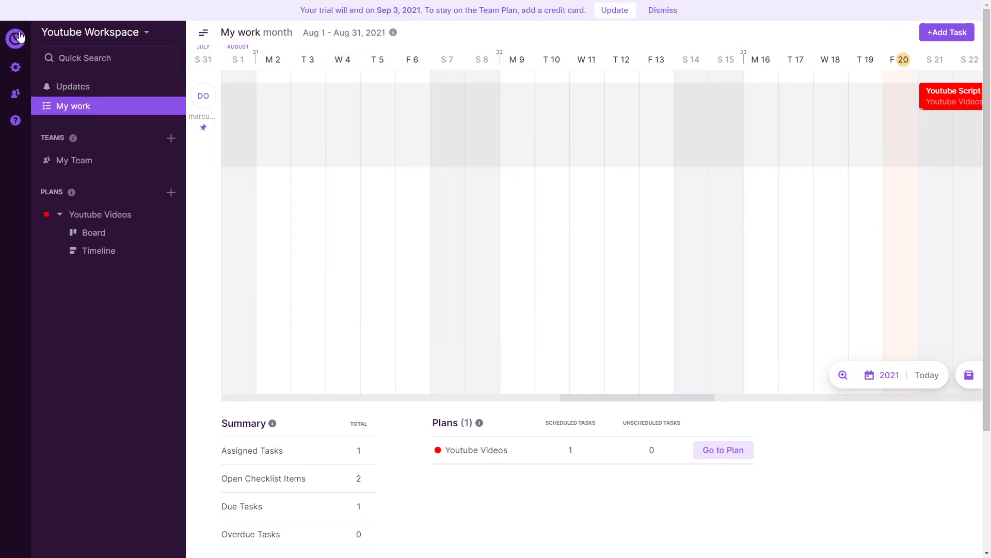
pyautogui.click(15, 93)
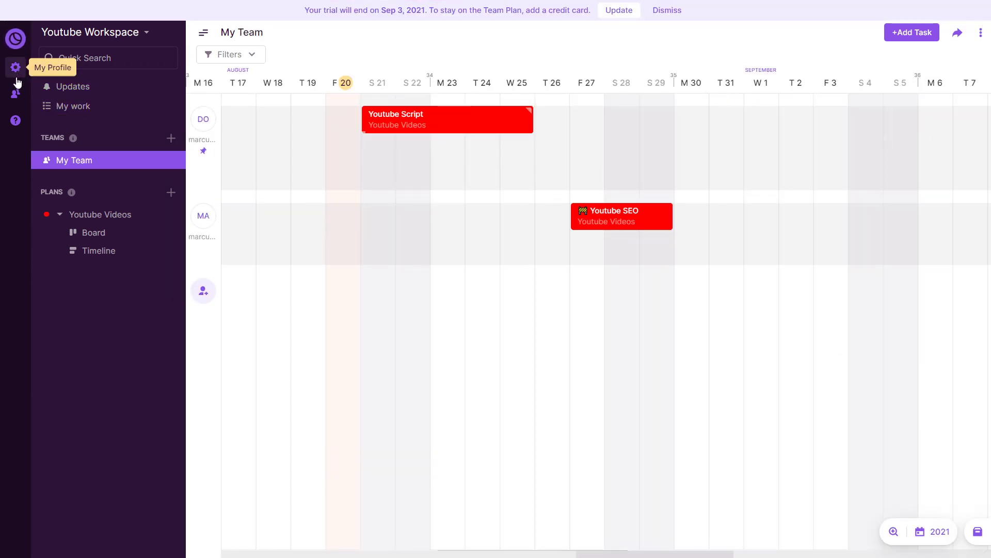
pyautogui.click(17, 69)
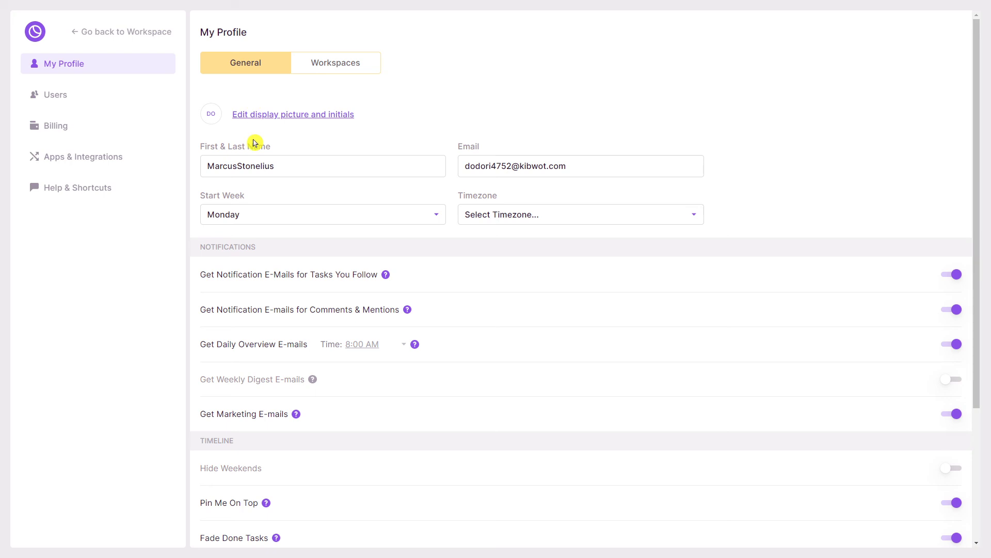
pyautogui.moveTo(289, 166); pyautogui.dragTo(196, 165)
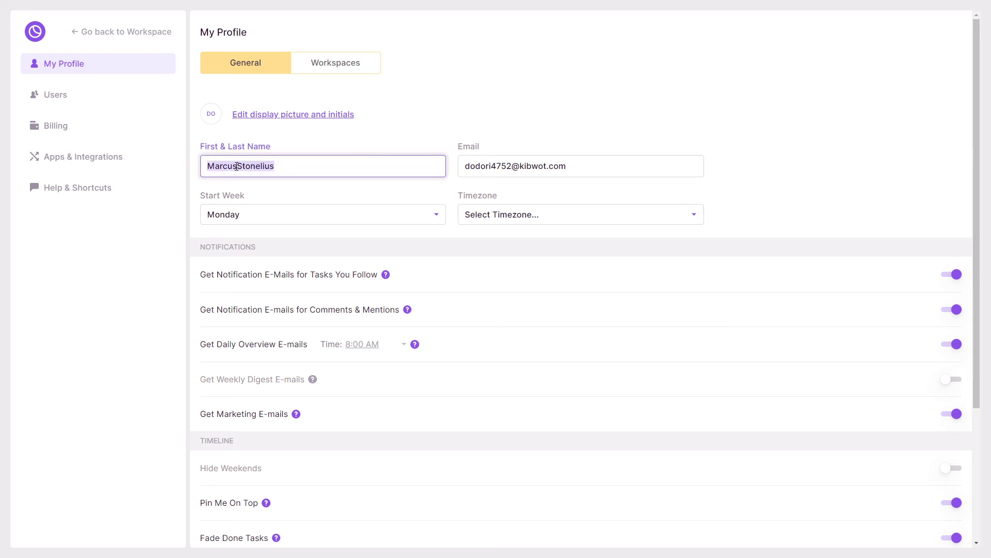
pyautogui.tripleClick(495, 165)
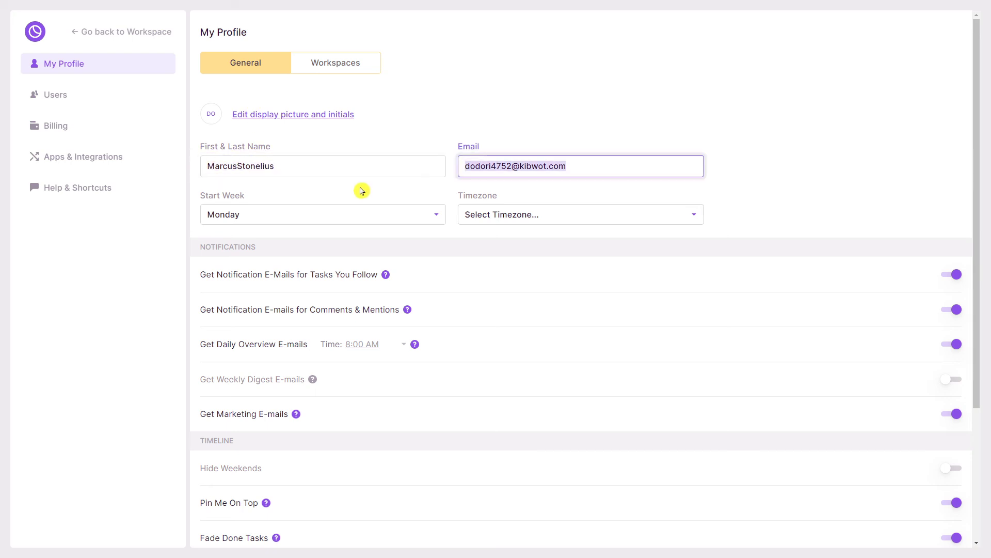
# Step: Look through the Start Week and Timezone choices in the general profile settings
pyautogui.scroll(-1, 356, 184)
pyautogui.click(349, 170)
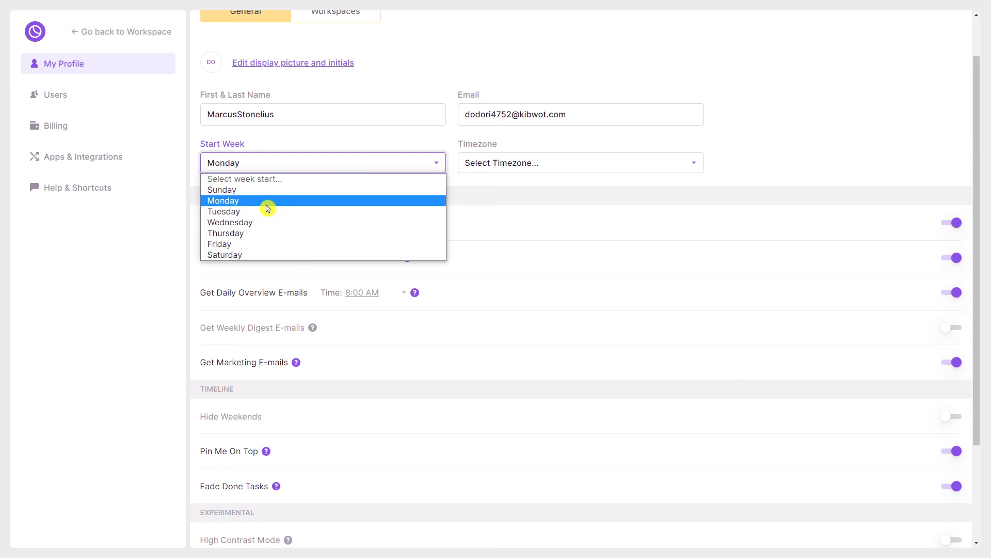
pyautogui.click(268, 206)
pyautogui.press('super')
pyautogui.click(765, 440)
pyautogui.click(472, 171)
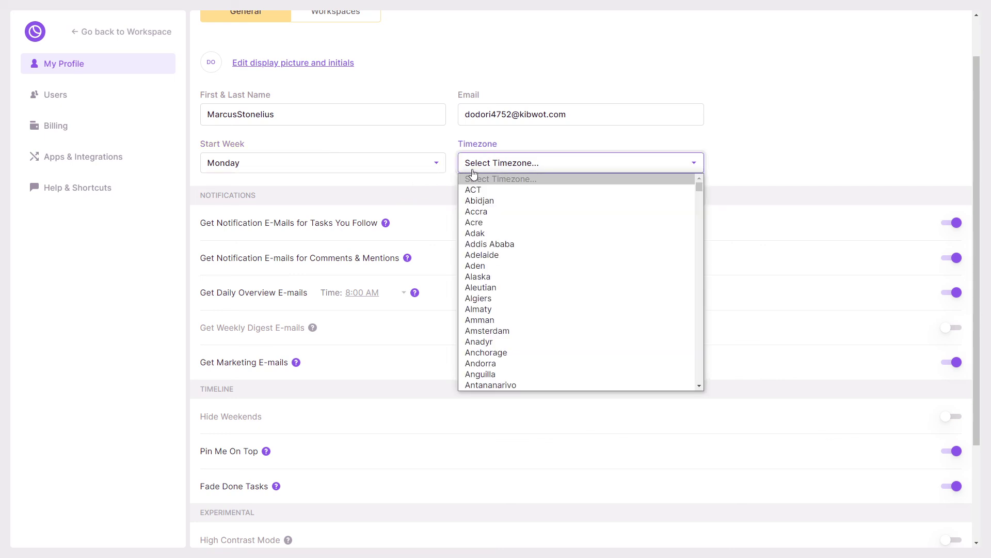
pyautogui.click(422, 195)
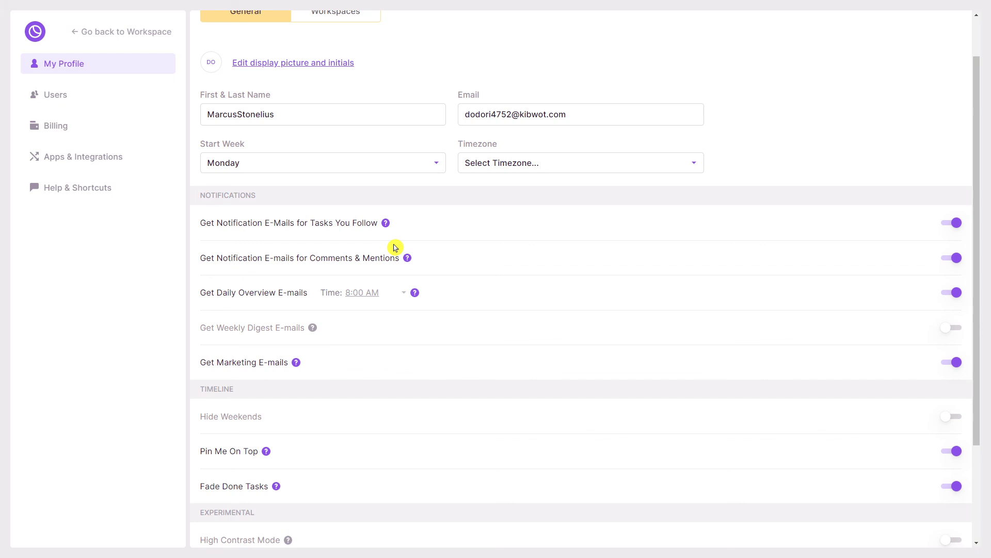
# Step: Try High Contrast Mode in the experimental profile settings and switch it back off
pyautogui.scroll(-1, 395, 249)
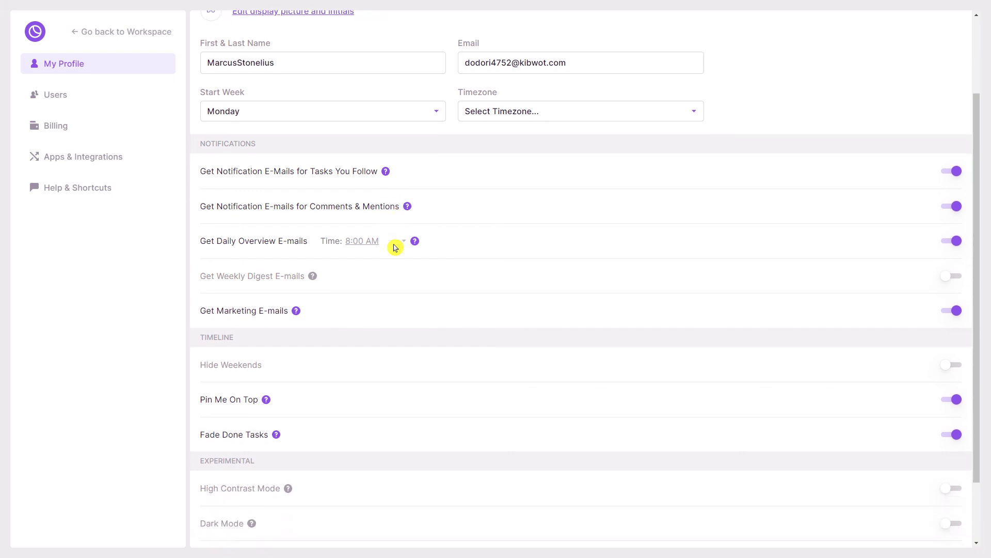
pyautogui.scroll(-1, 395, 248)
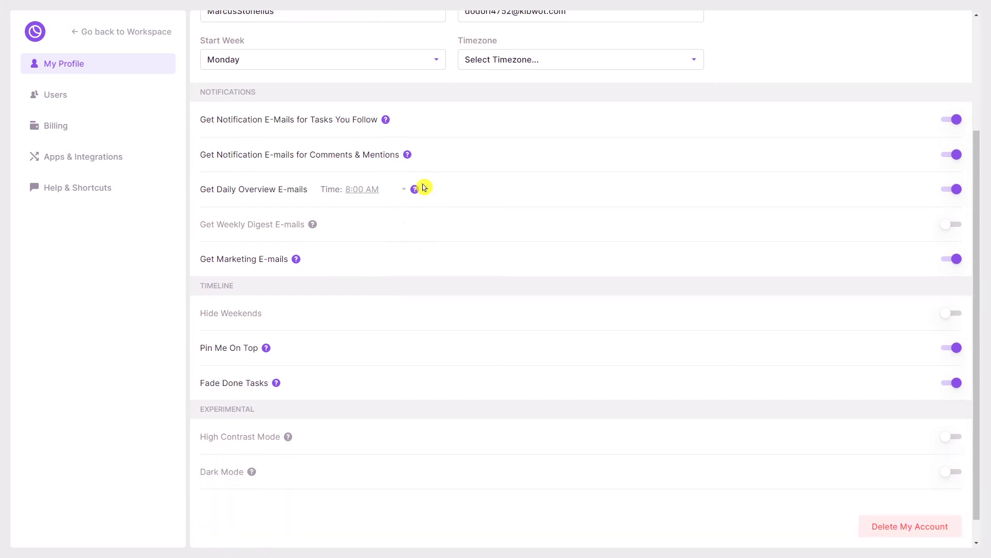
pyautogui.scroll(-1, 358, 266)
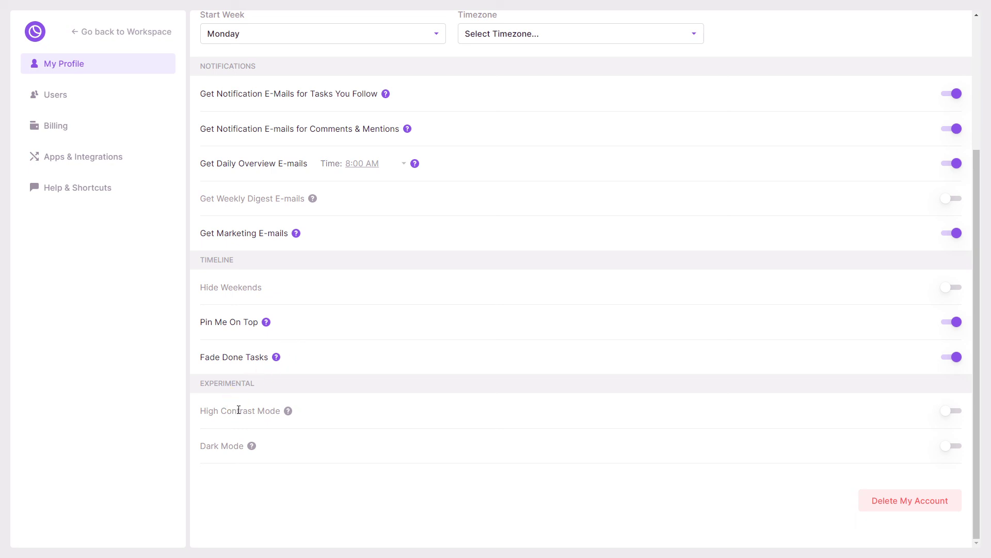
pyautogui.click(954, 411)
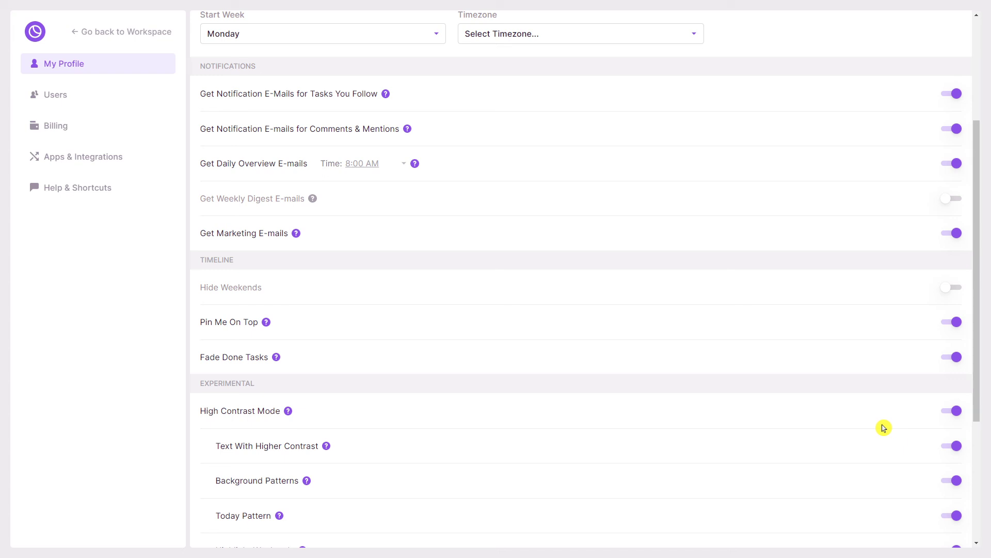
pyautogui.scroll(-3, 887, 427)
pyautogui.scroll(-1, 860, 434)
pyautogui.click(950, 207)
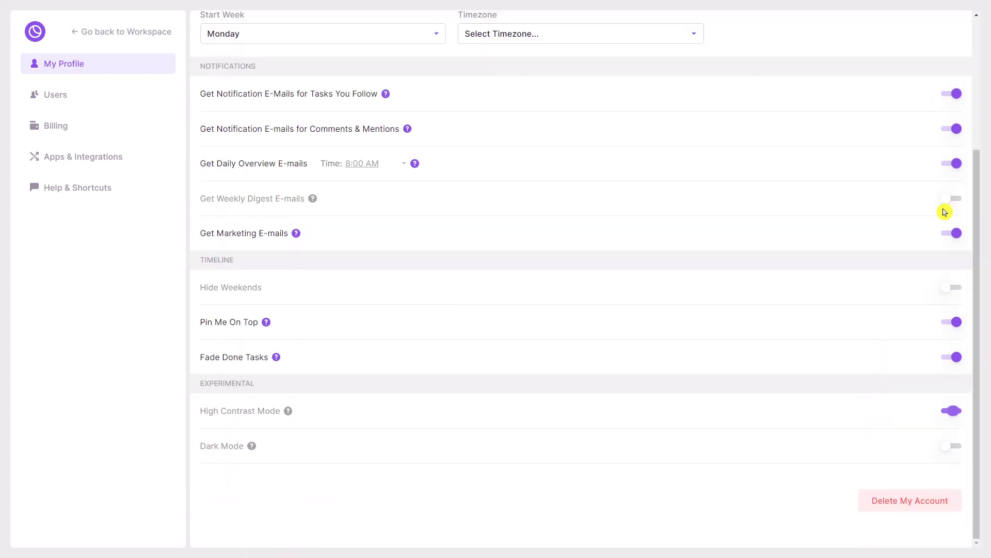
# Step: Turn on Dark Mode in the experimental profile settings
pyautogui.click(954, 447)
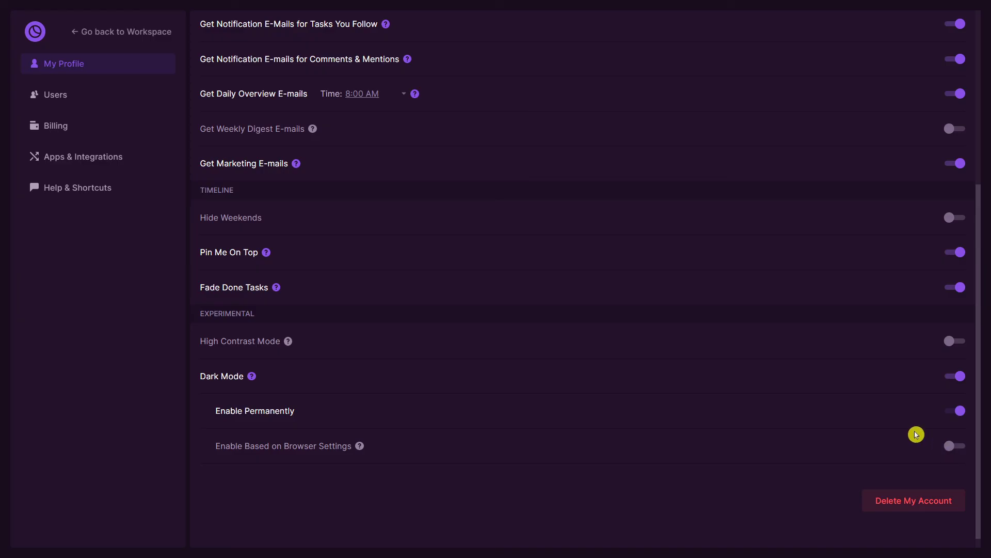
pyautogui.scroll(-5, 794, 398)
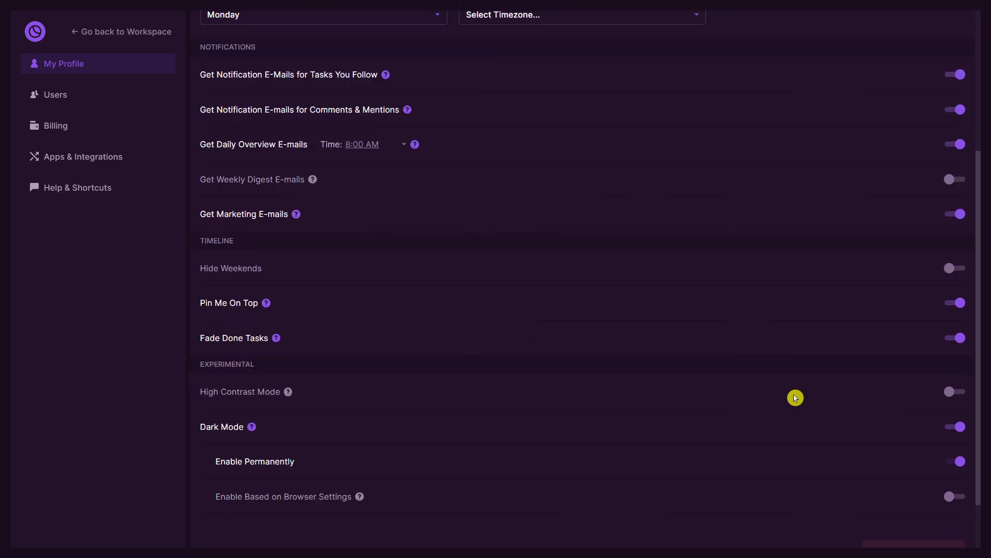
pyautogui.scroll(3, 810, 401)
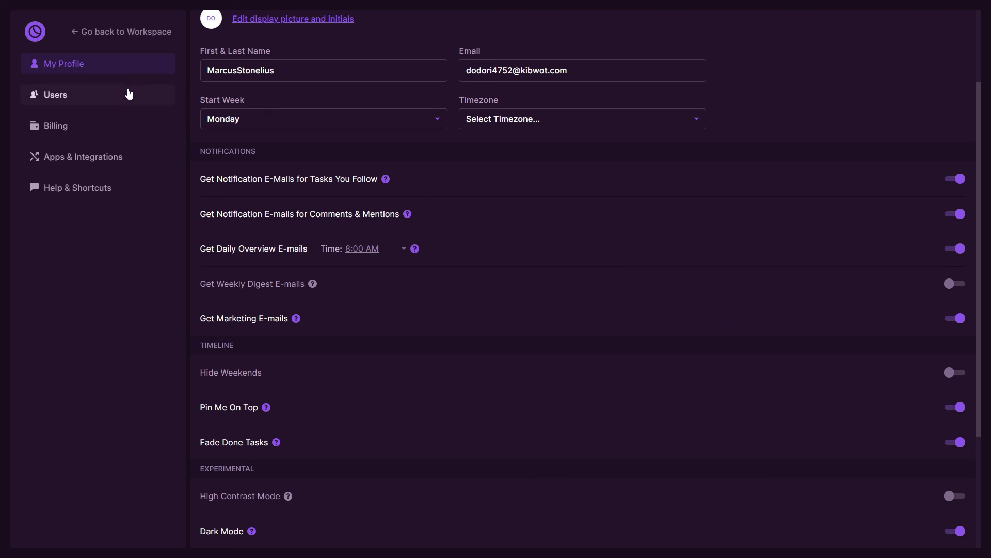
# Step: Look through the Users, Apps & Integrations and Billing settings and return to the workspace
pyautogui.click(130, 95)
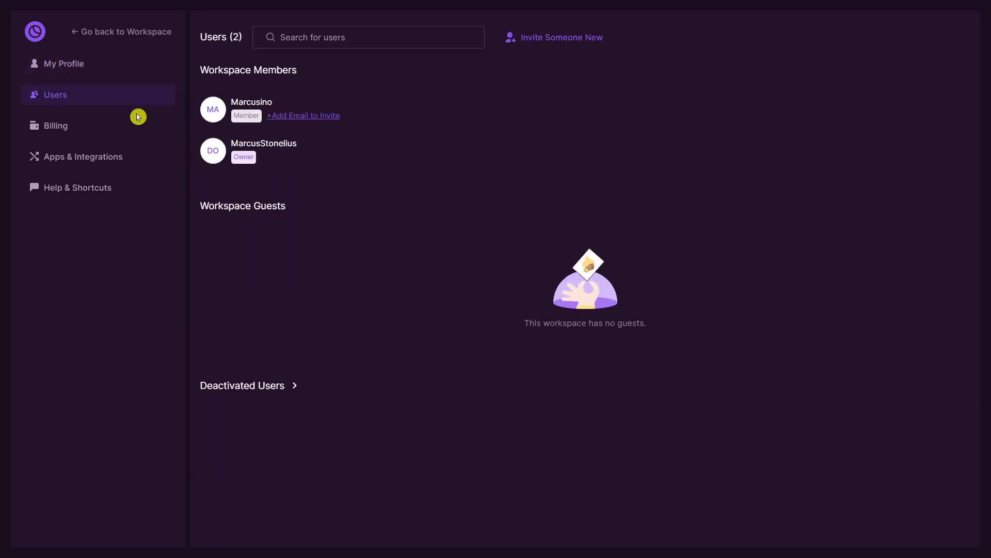
pyautogui.click(134, 166)
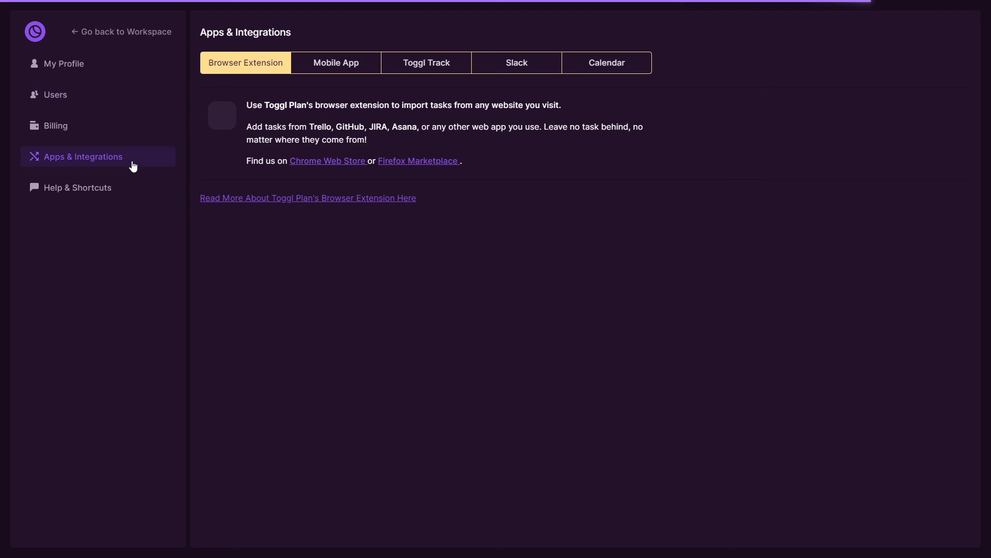
pyautogui.click(124, 137)
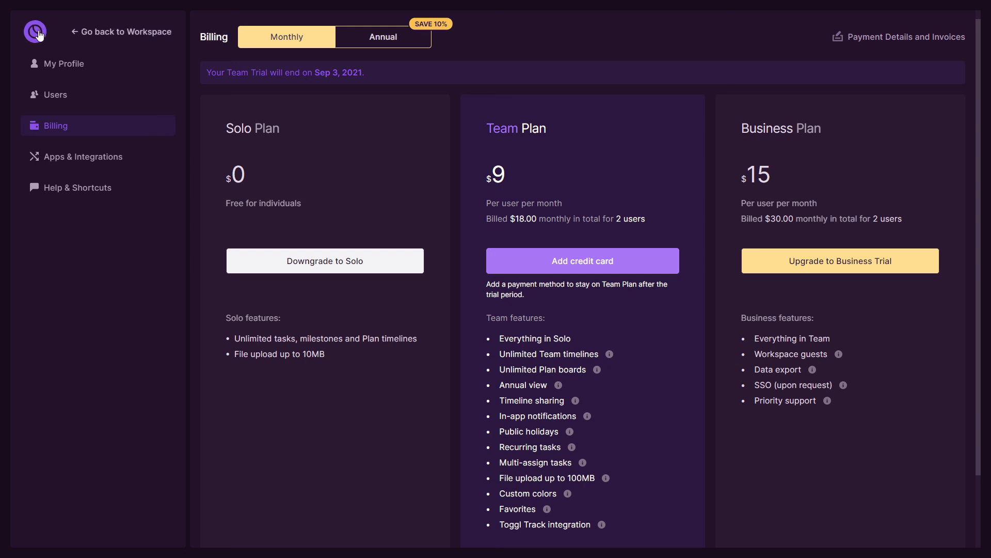
pyautogui.click(41, 33)
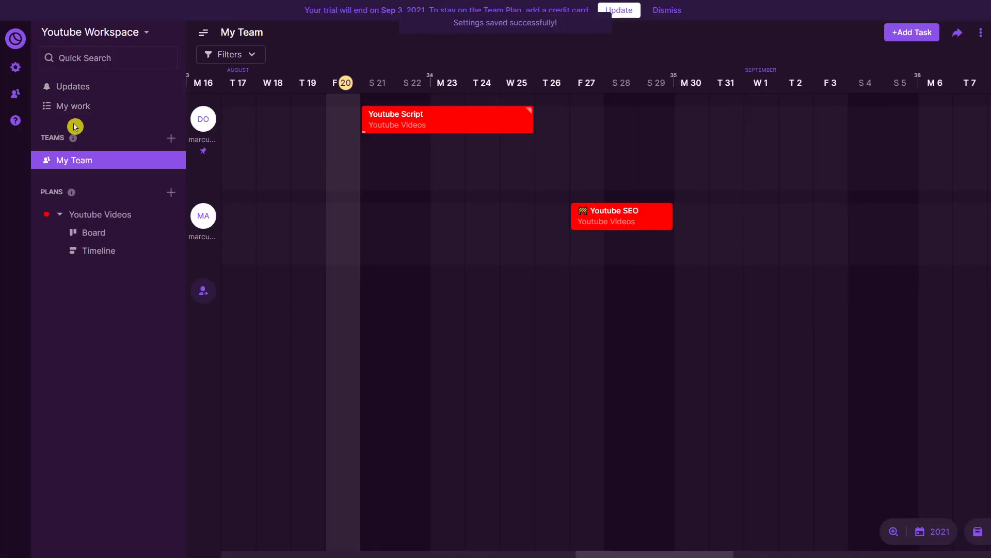
# Step: Leave the browser's full-screen view and open the timeline of the Youtube Videos plan
pyautogui.press('F11')
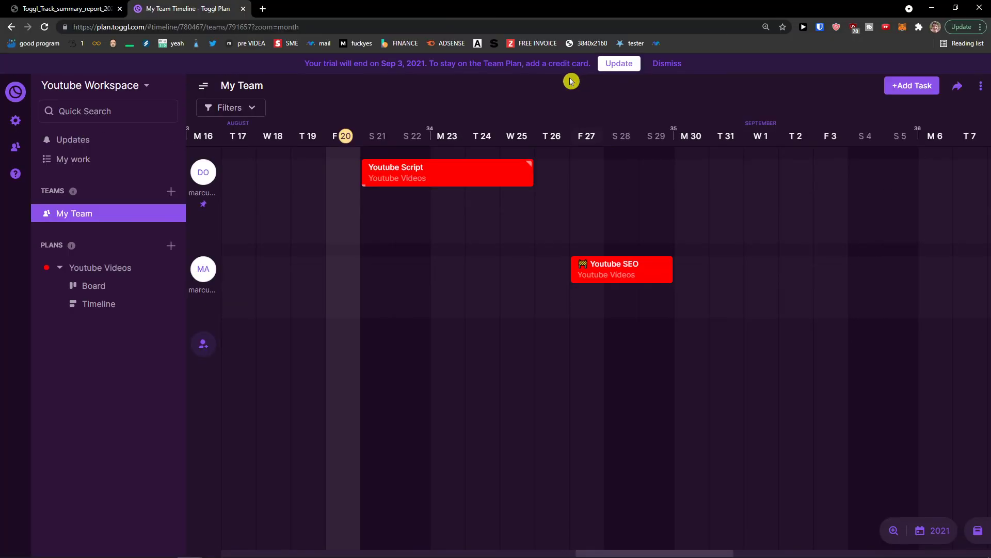
pyautogui.click(113, 308)
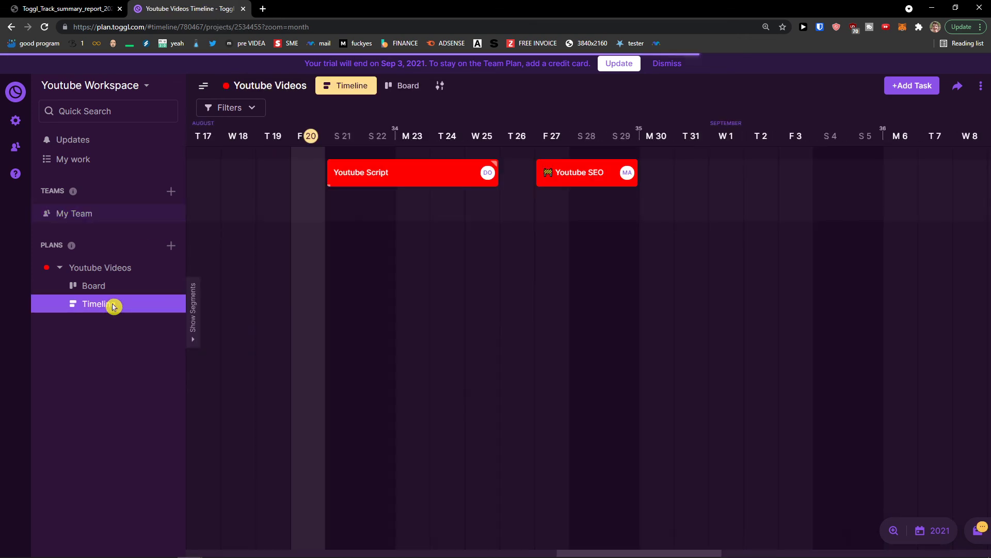
pyautogui.click(266, 7)
pyautogui.moveTo(332, 6); pyautogui.dragTo(0, 166)
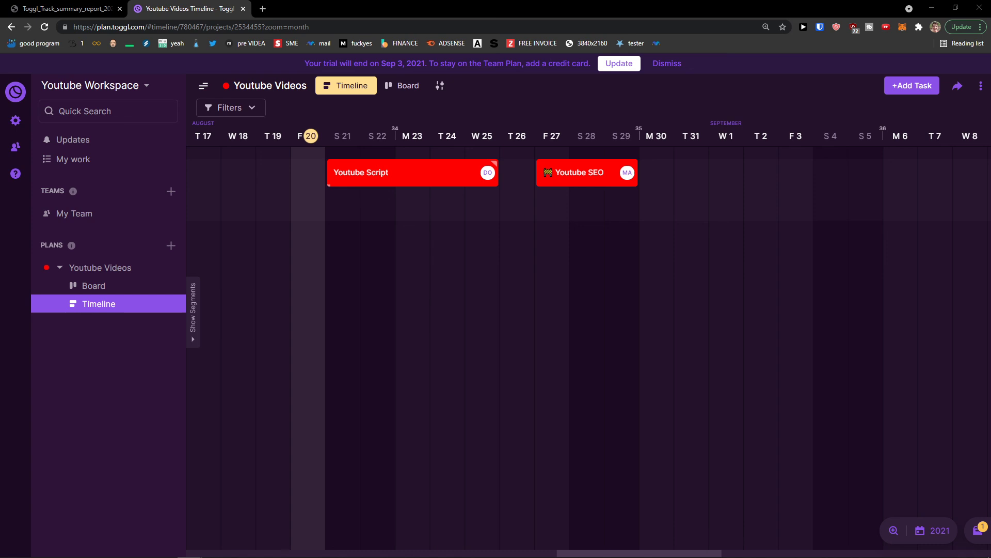